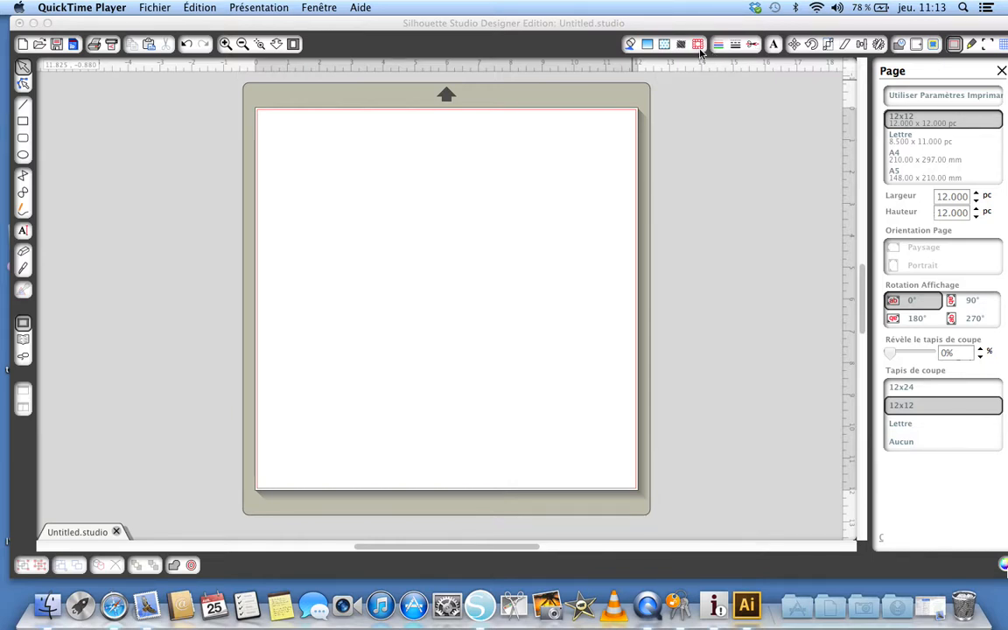
# - Show the rhinestone settings and draw a rounded rectangle in the upper middle of the blank page
pyautogui.click(698, 44)
pyautogui.click(698, 45)
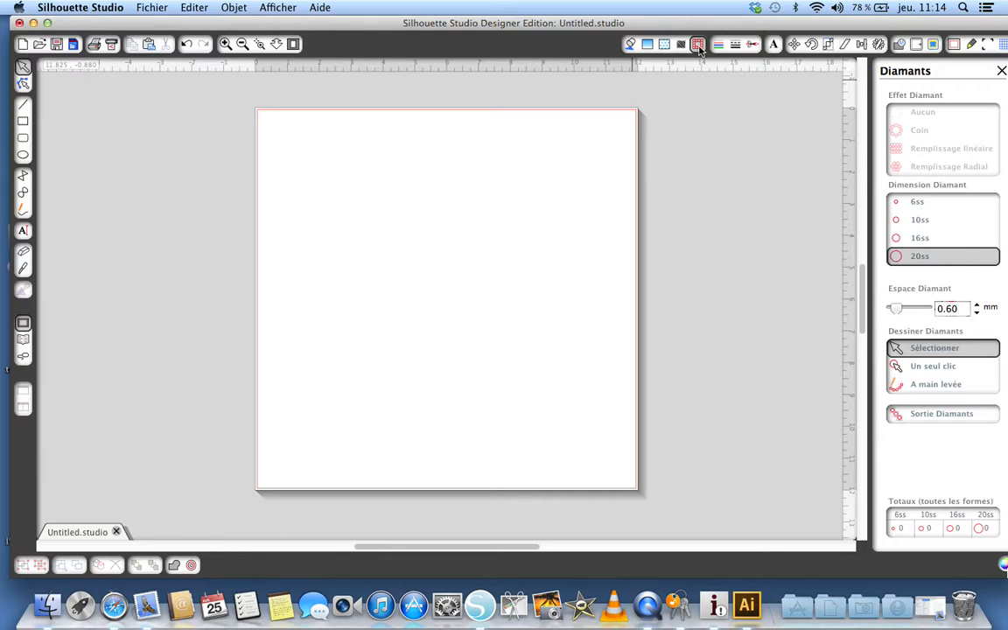
pyautogui.click(23, 137)
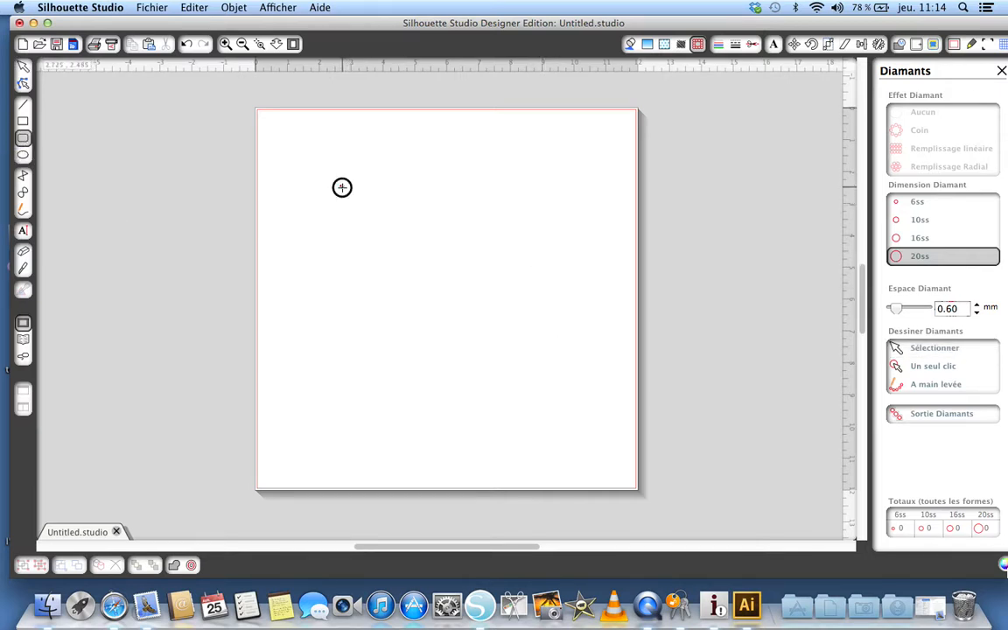
pyautogui.moveTo(341, 187); pyautogui.dragTo(538, 315)
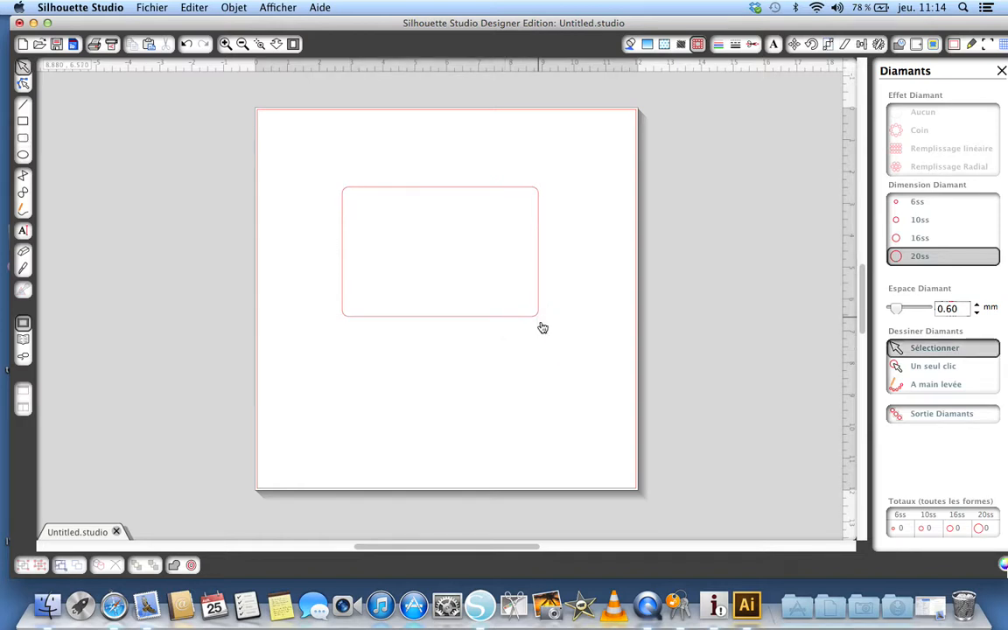
# - Apply the Coin, Remplissage linéaire and finally Remplissage Radial rhinestone effects to the rounded rectangle
pyautogui.click(428, 194)
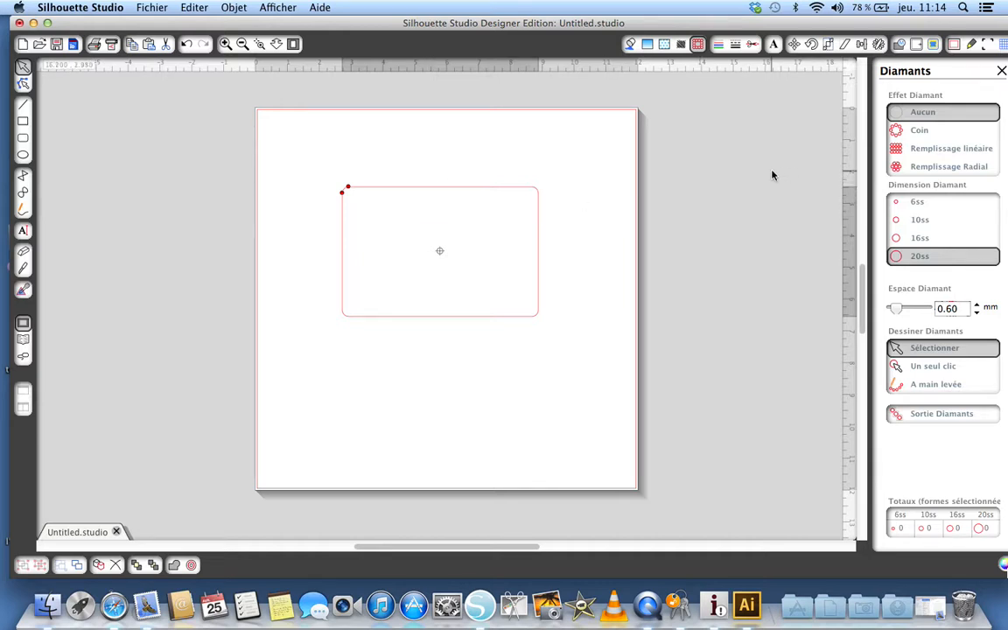
pyautogui.click(918, 131)
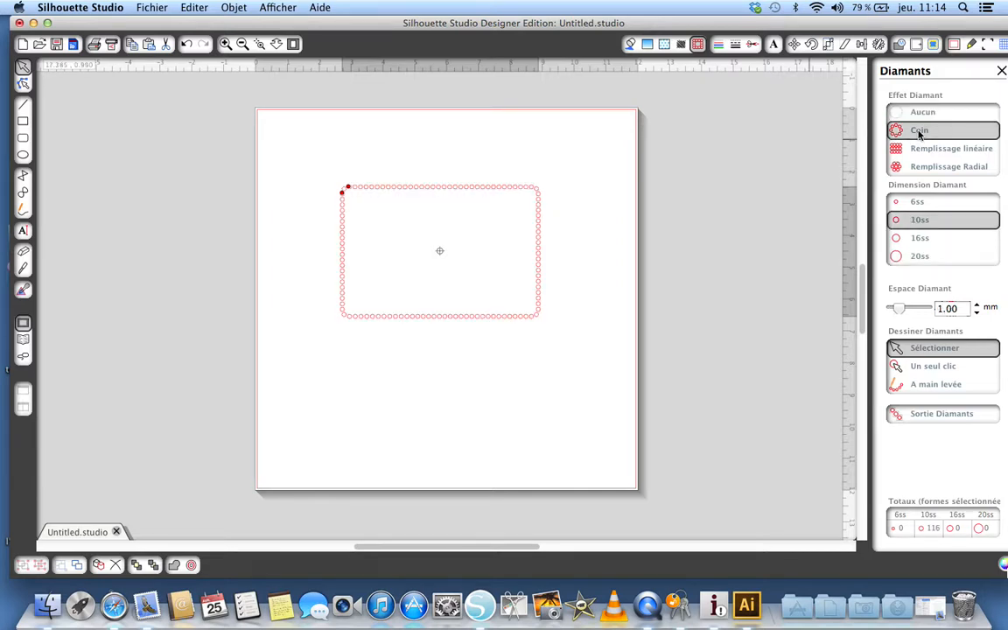
pyautogui.click(921, 152)
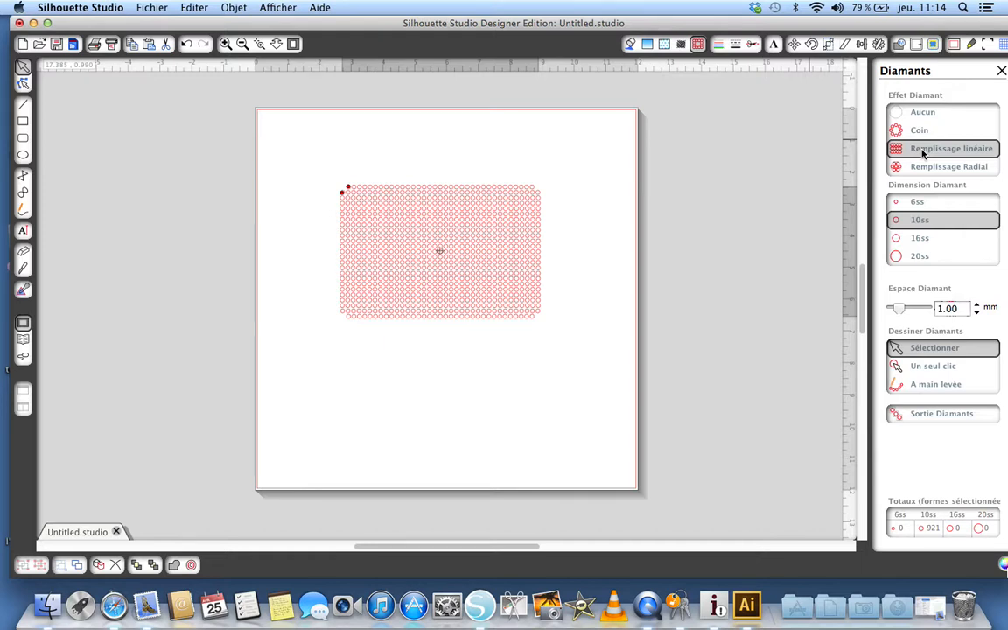
pyautogui.click(923, 168)
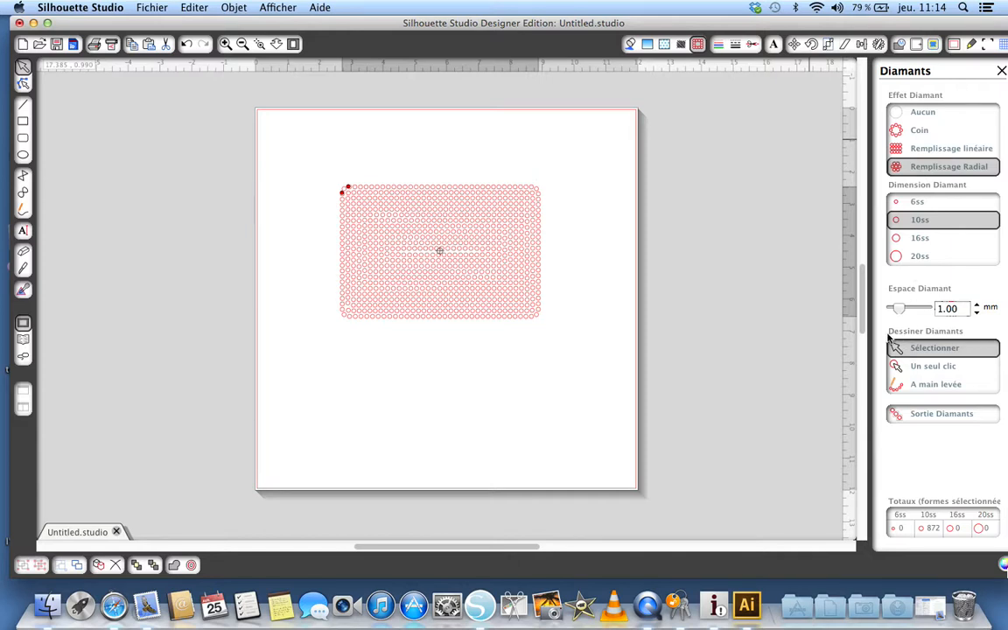
# - Try 16ss stones in the rectangle, settle on 20ss, and reduce the stone spacing to 0.10 mm
pyautogui.click(896, 245)
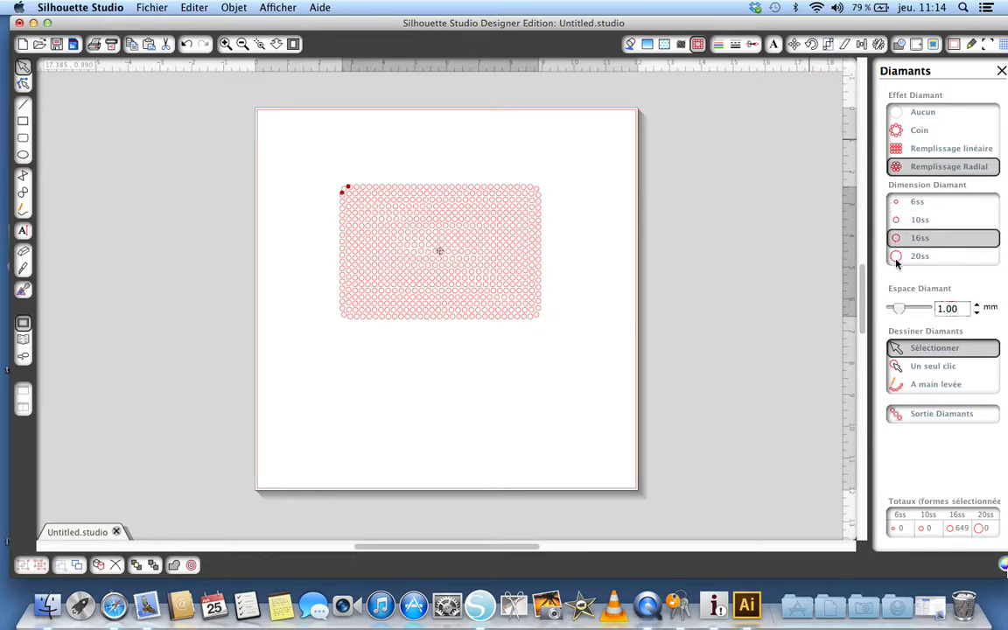
pyautogui.click(897, 259)
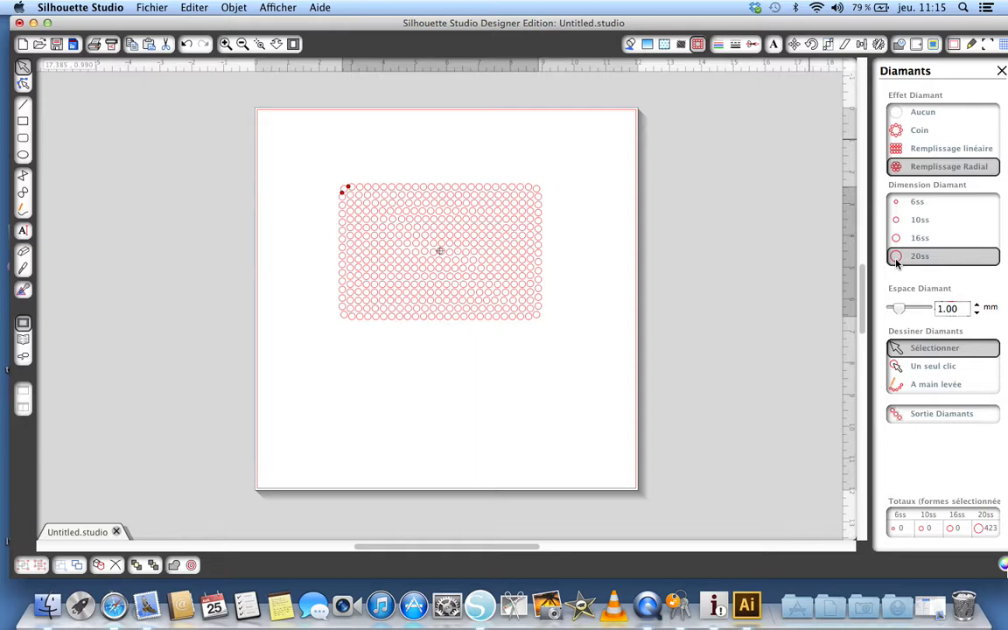
pyautogui.click(899, 308)
pyautogui.moveTo(898, 308)
pyautogui.mouseDown()
pyautogui.moveTo(921, 309)
pyautogui.moveTo(890, 310)
pyautogui.mouseUp()
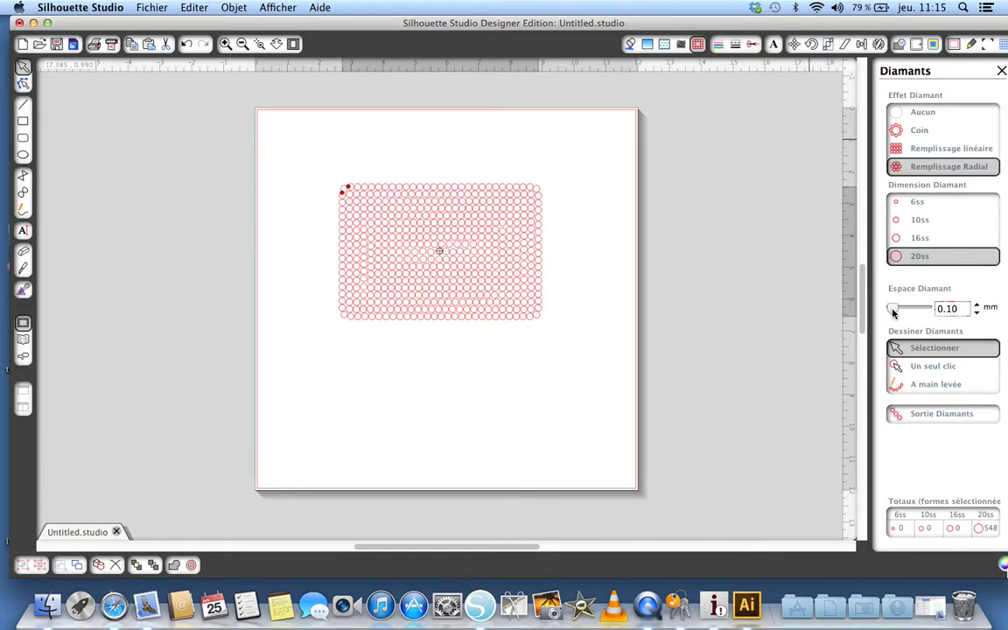
# - Place about a dozen single 20ss rhinestones one by one in the empty area below the rectangle
pyautogui.click(919, 371)
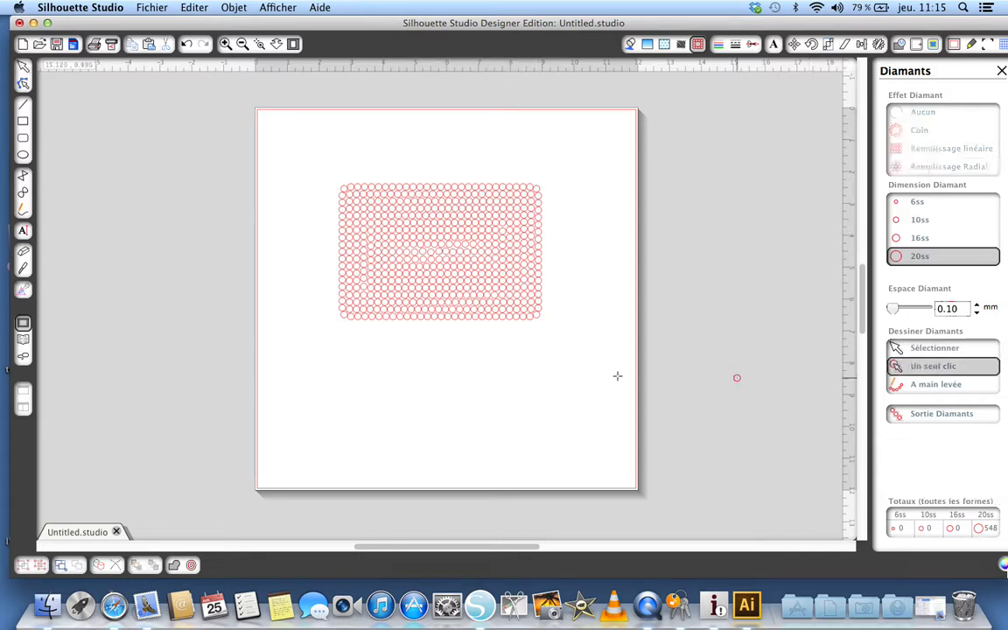
pyautogui.click(437, 375)
pyautogui.click(444, 374)
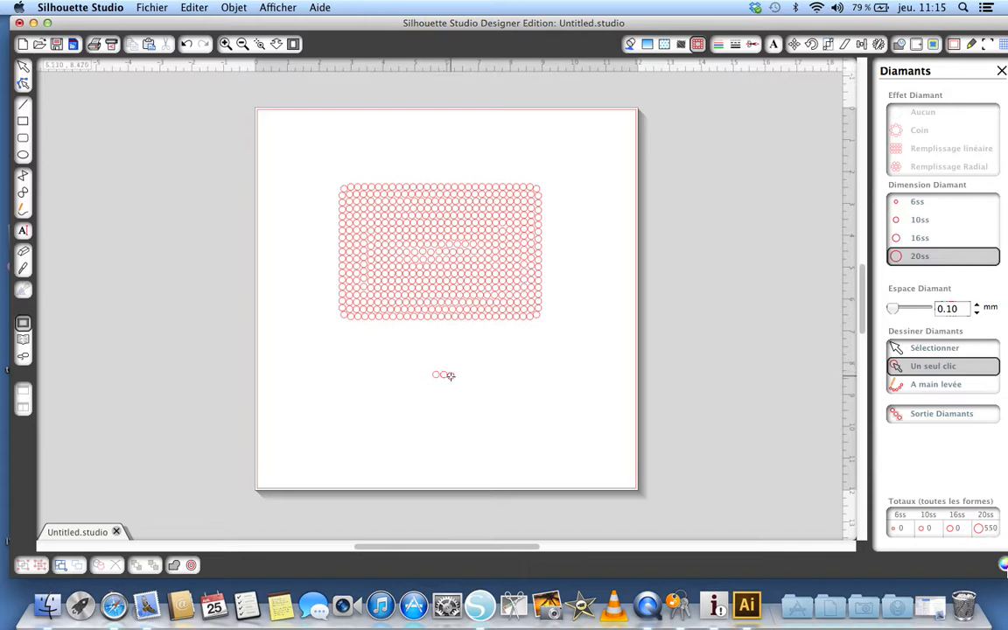
pyautogui.click(452, 374)
pyautogui.click(470, 366)
pyautogui.click(483, 387)
pyautogui.click(464, 406)
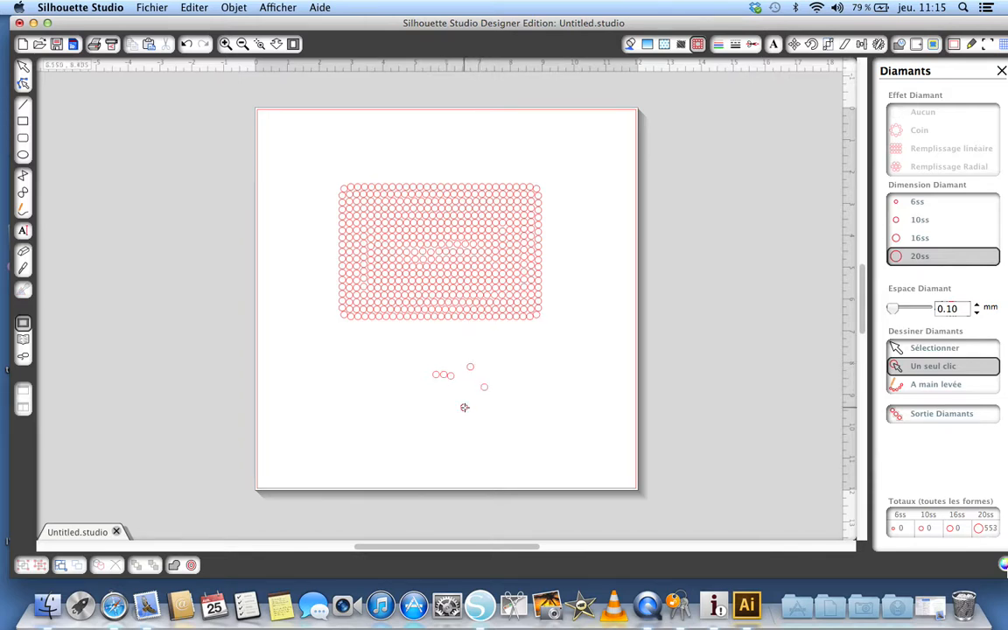
pyautogui.click(530, 364)
pyautogui.click(532, 355)
pyautogui.click(534, 344)
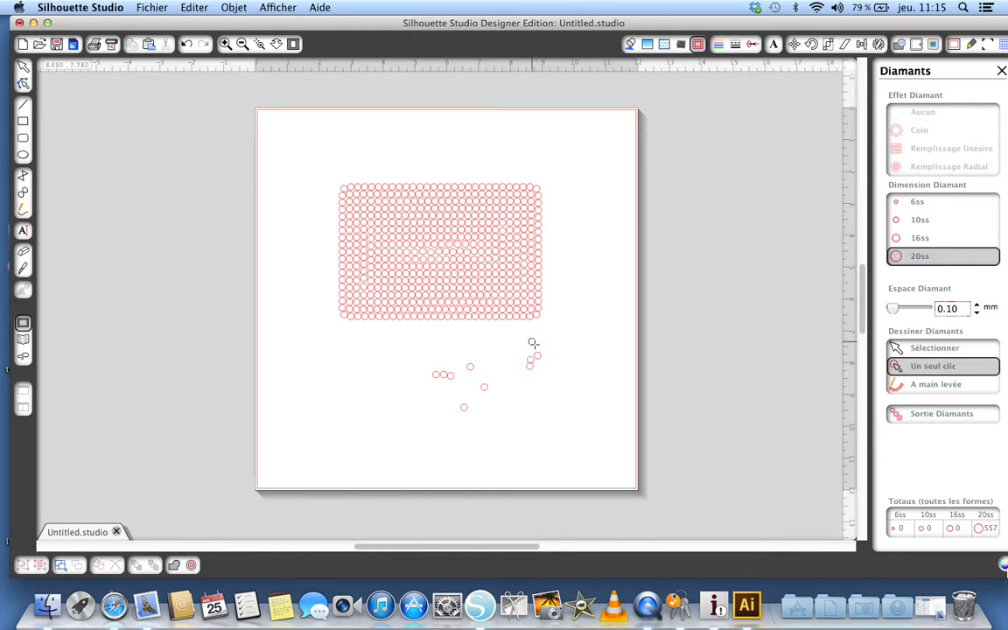
pyautogui.click(587, 341)
pyautogui.click(586, 340)
# - Draw a freehand line of 20ss rhinestones looping around the filled rectangle and the single stones
pyautogui.click(925, 385)
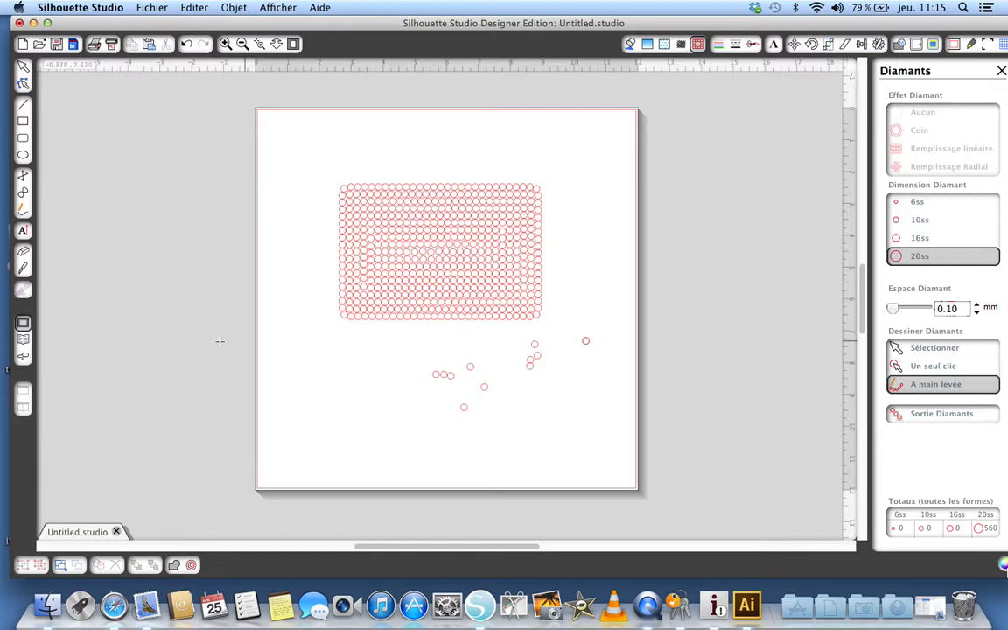
pyautogui.moveTo(279, 345)
pyautogui.mouseDown()
pyautogui.moveTo(366, 416)
pyautogui.moveTo(448, 425)
pyautogui.moveTo(554, 417)
pyautogui.moveTo(606, 345)
pyautogui.moveTo(615, 281)
pyautogui.moveTo(593, 187)
pyautogui.moveTo(524, 146)
pyautogui.moveTo(387, 171)
pyautogui.moveTo(324, 202)
pyautogui.moveTo(295, 246)
pyautogui.moveTo(296, 263)
pyautogui.moveTo(347, 337)
pyautogui.mouseUp()
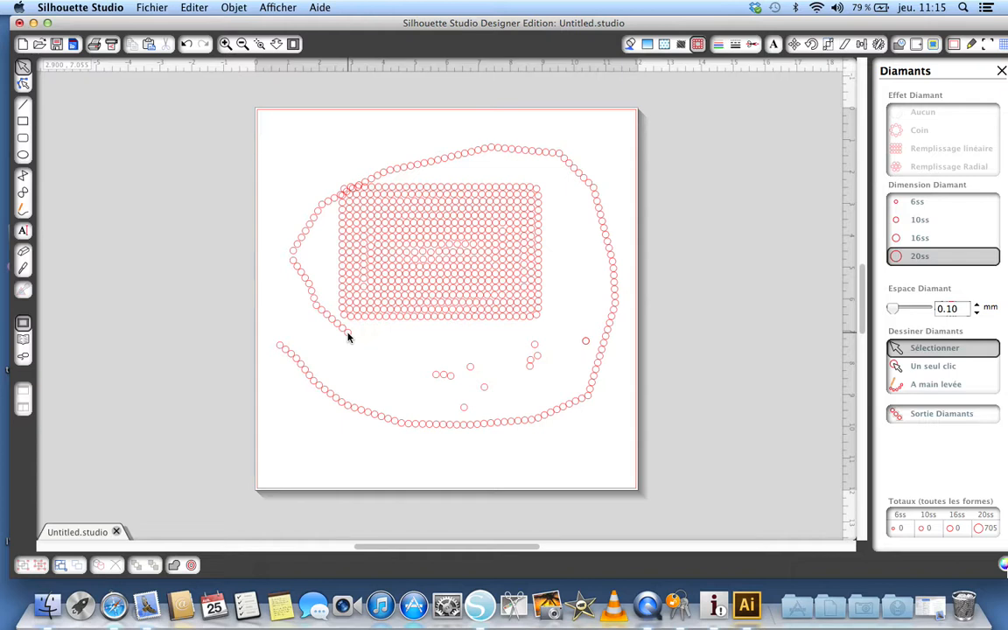
# - Delete all the rhinestone shapes from the page
pyautogui.press('super+a')
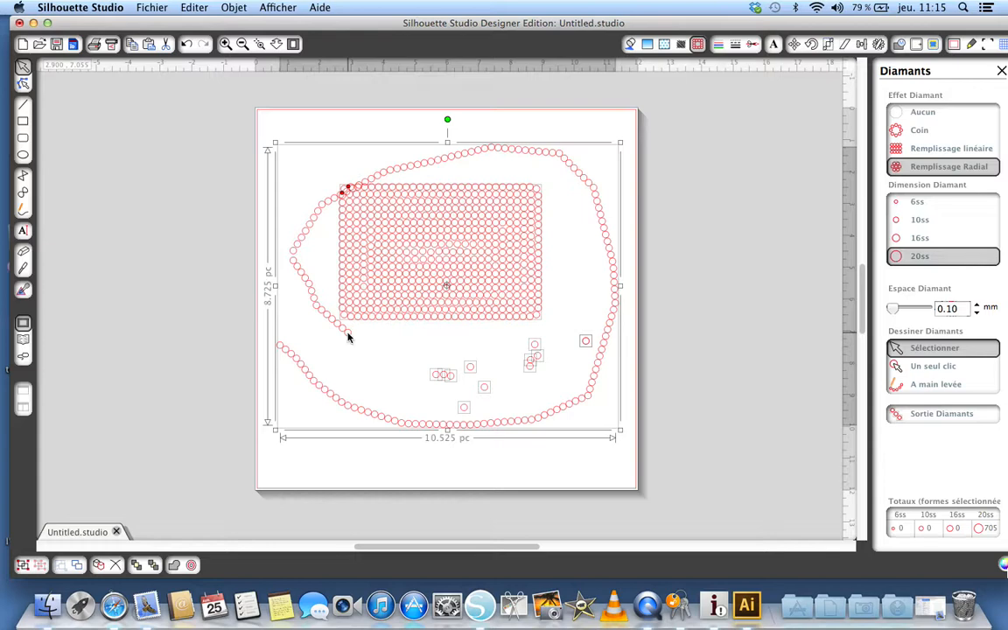
pyautogui.rightClick(348, 337)
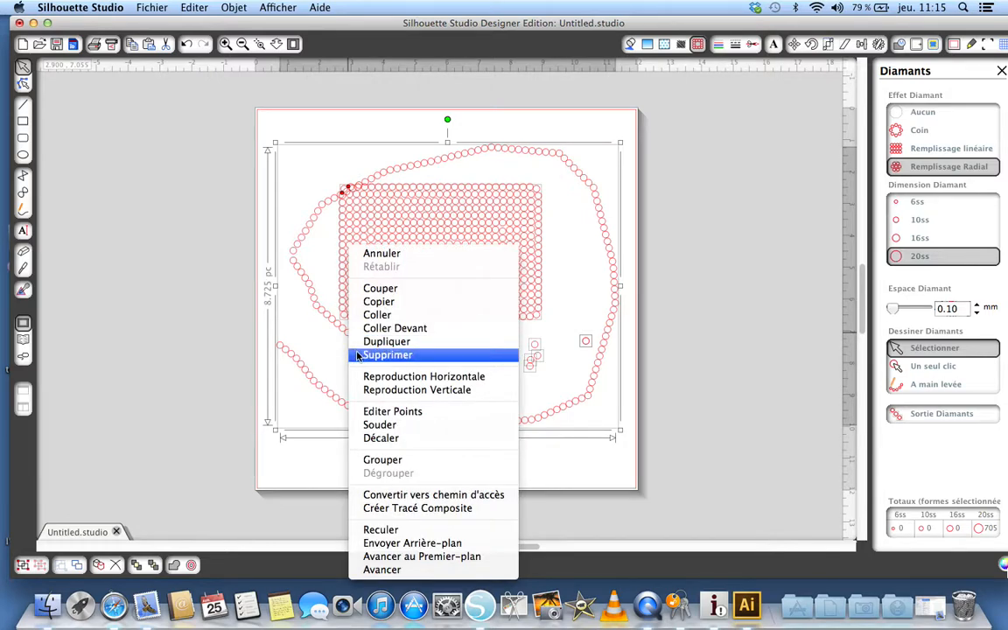
pyautogui.click(358, 356)
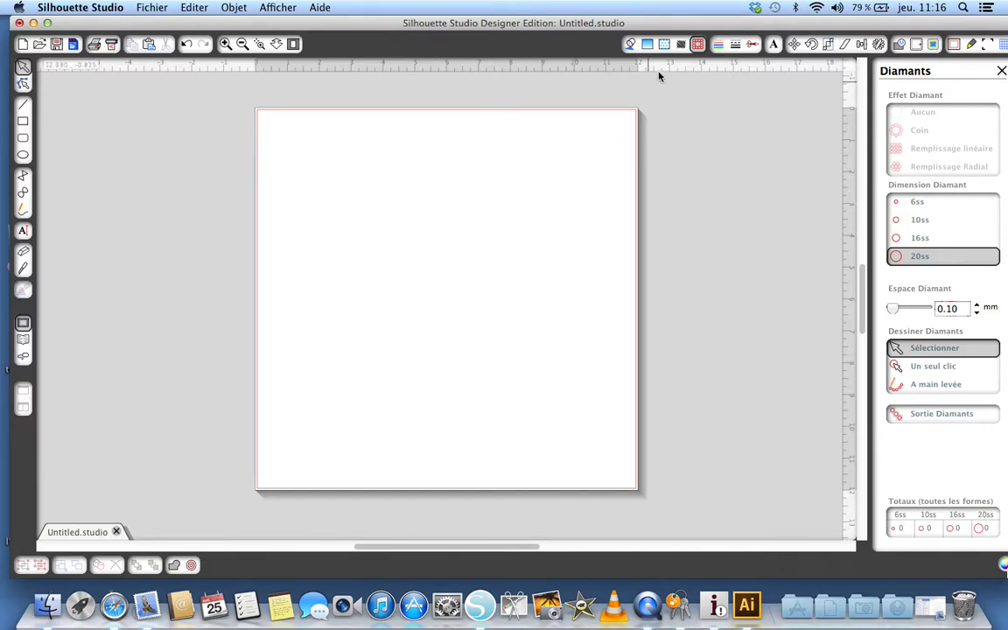
# - Show the sketch settings and draw a circle about 4.33 pc in diameter in the upper middle of the page
pyautogui.click(683, 45)
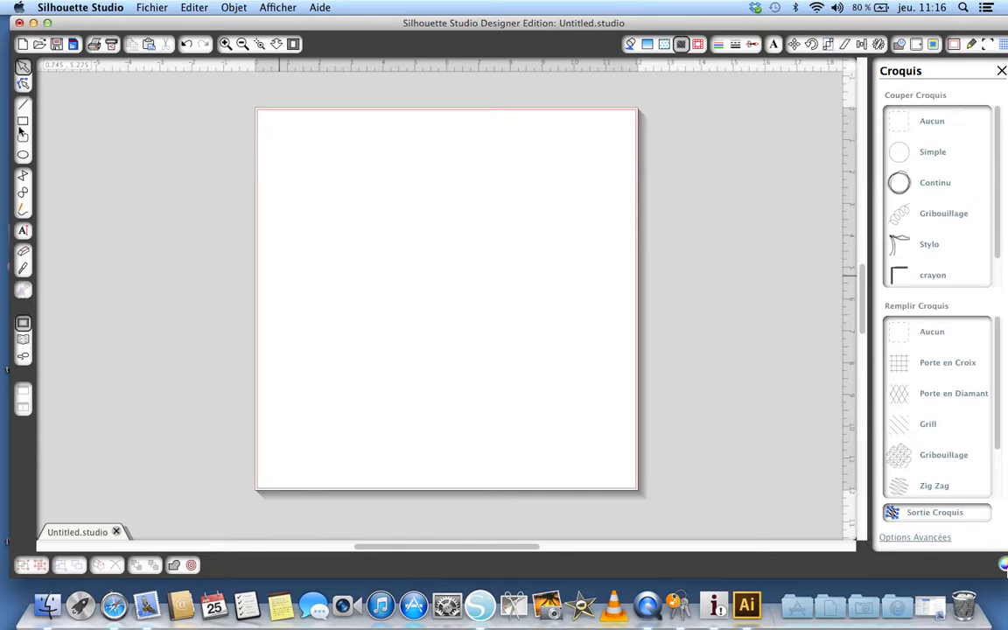
pyautogui.click(24, 156)
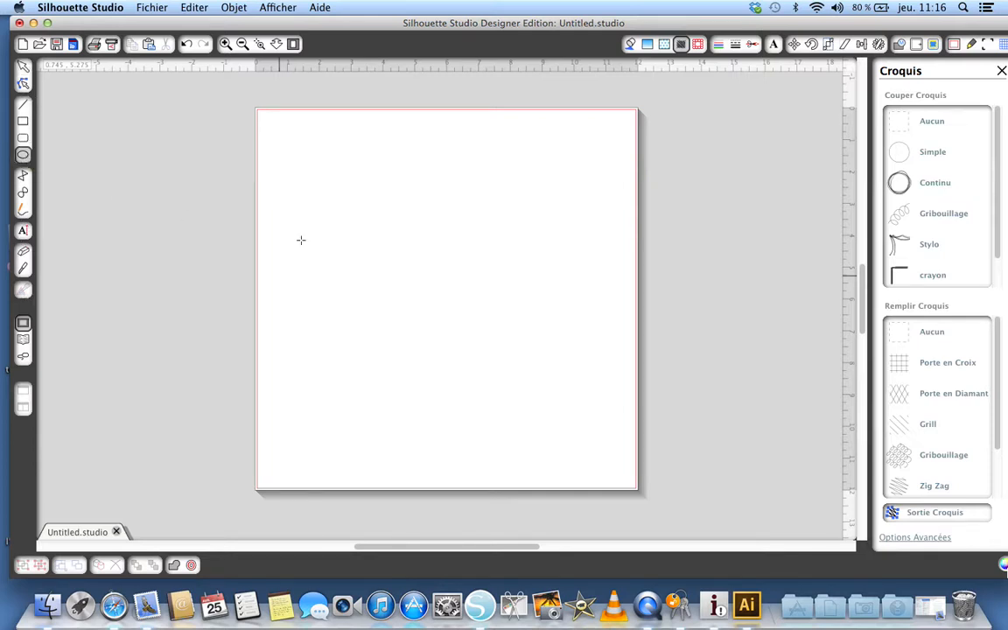
pyautogui.moveTo(365, 172); pyautogui.dragTo(489, 329)
pyautogui.press('v')
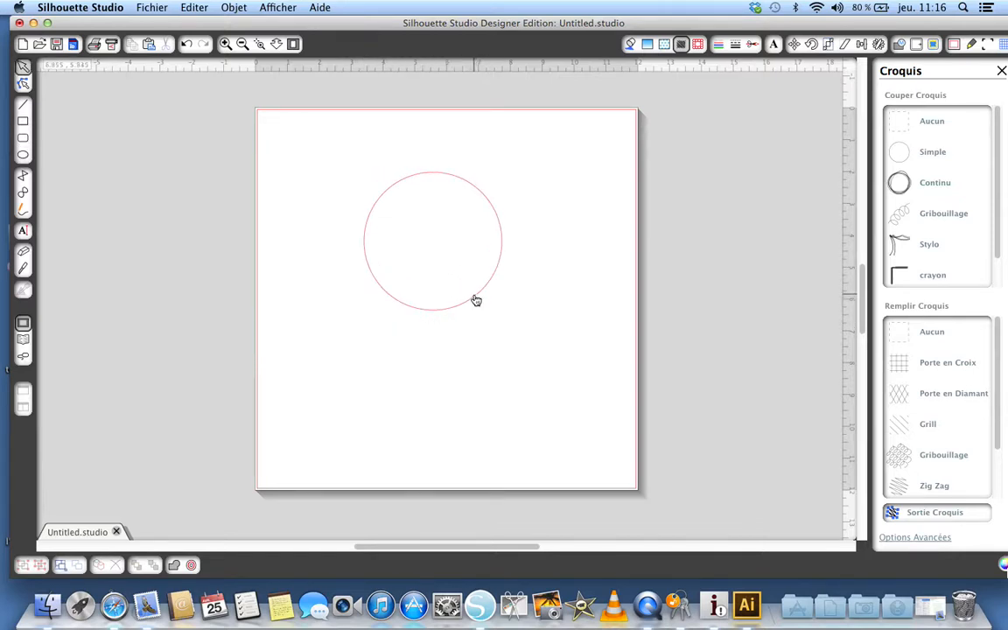
# - Try the Continu, Gribouillage and Stylo sketch outlines on the circle, ending with the crayon outline
pyautogui.click(475, 299)
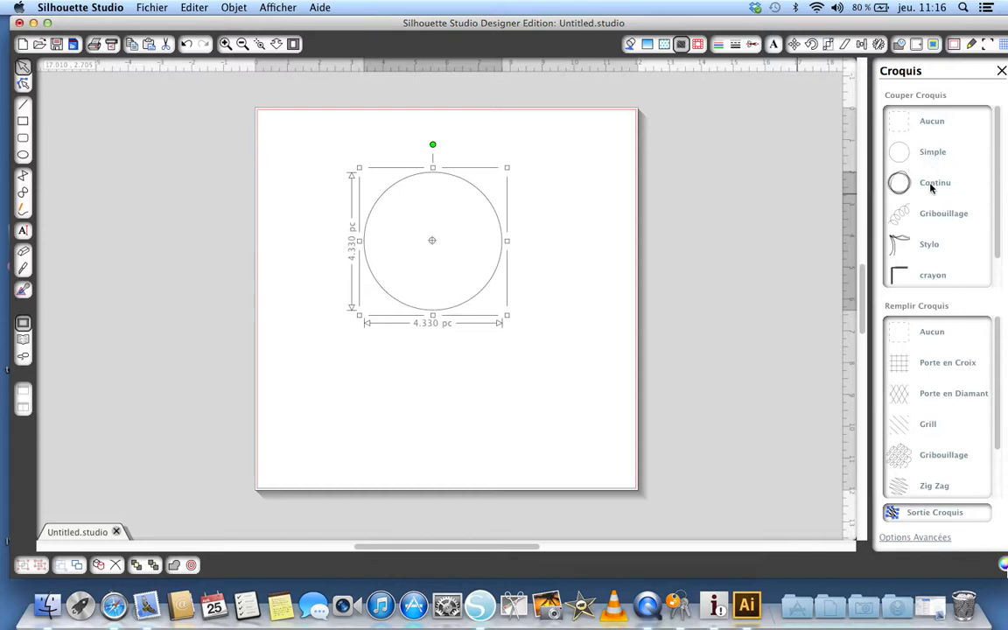
pyautogui.click(931, 186)
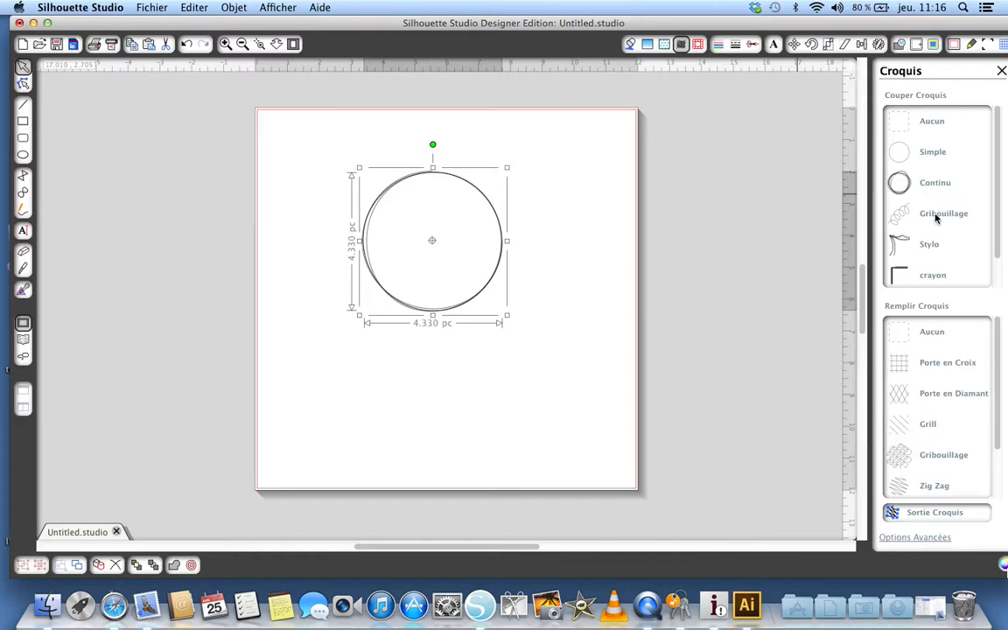
pyautogui.click(935, 218)
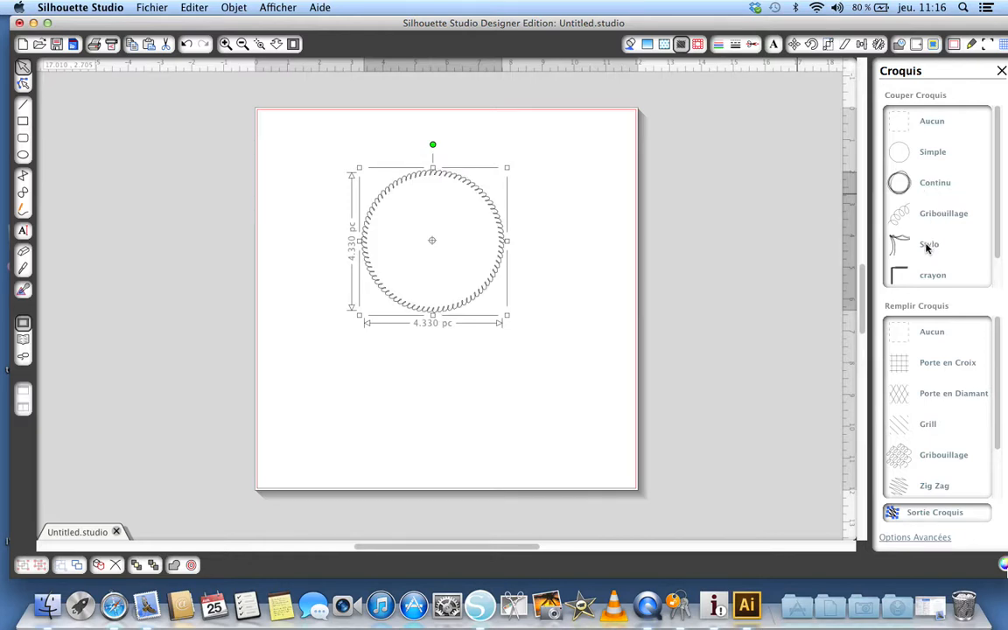
pyautogui.click(926, 249)
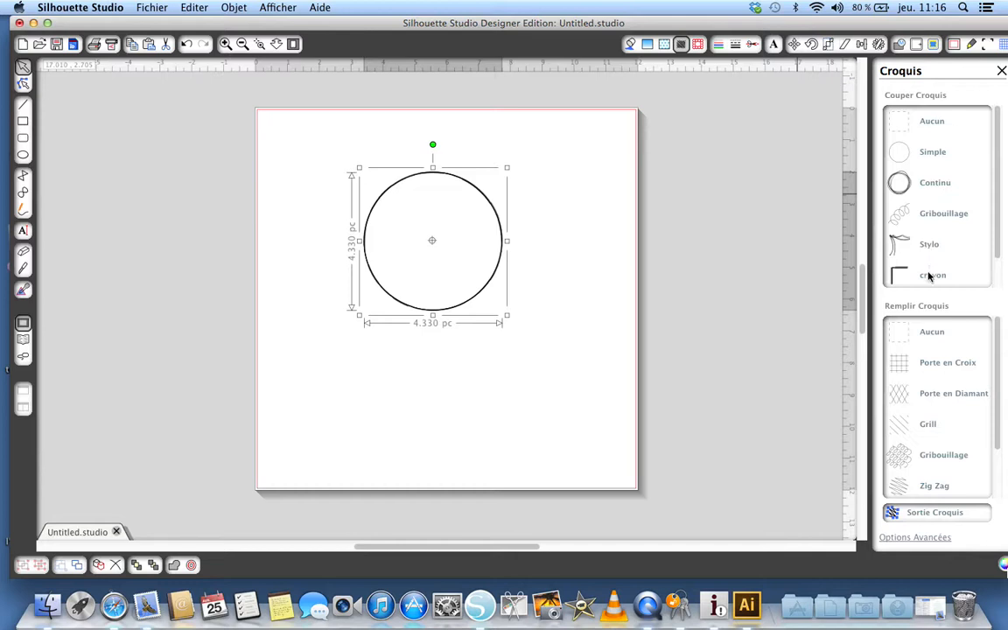
pyautogui.click(929, 277)
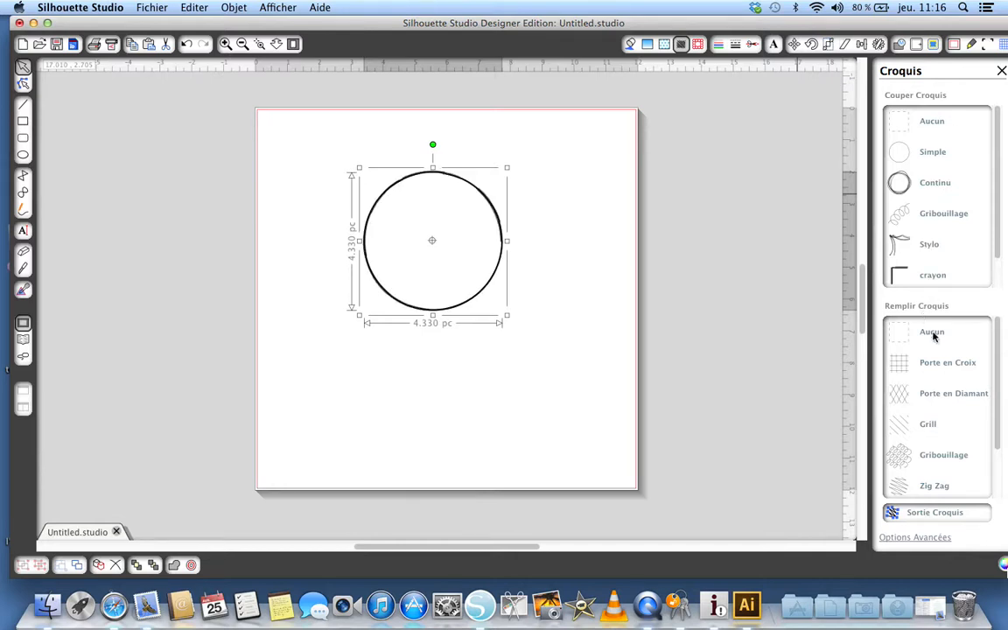
# - Try the Porte en Croix, Porte en Diamant, Grill and Gribouillage fills, settle on Zig Zag, and show the advanced sketch options
pyautogui.click(937, 366)
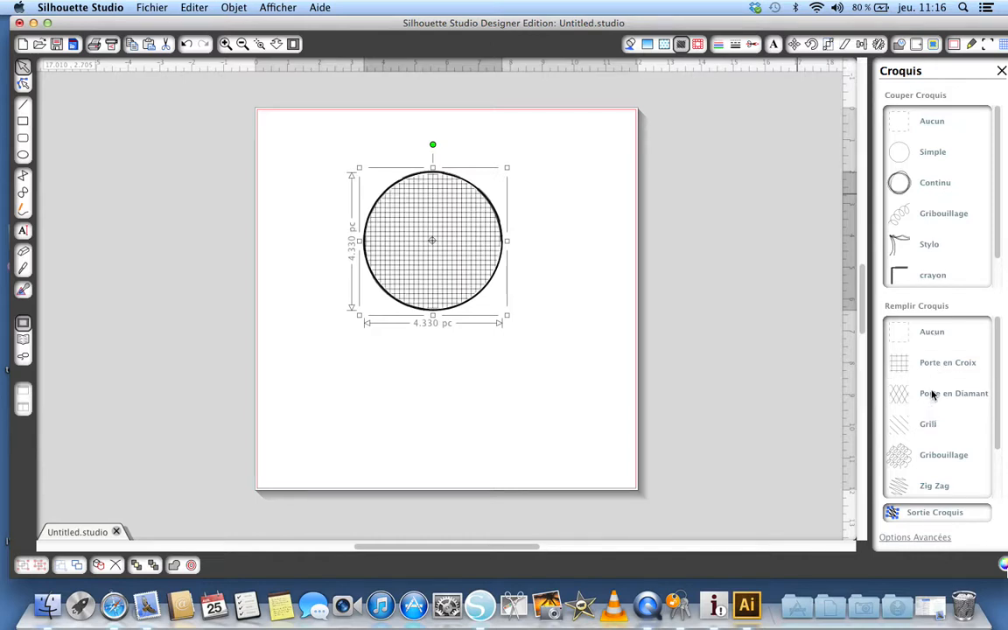
pyautogui.click(933, 396)
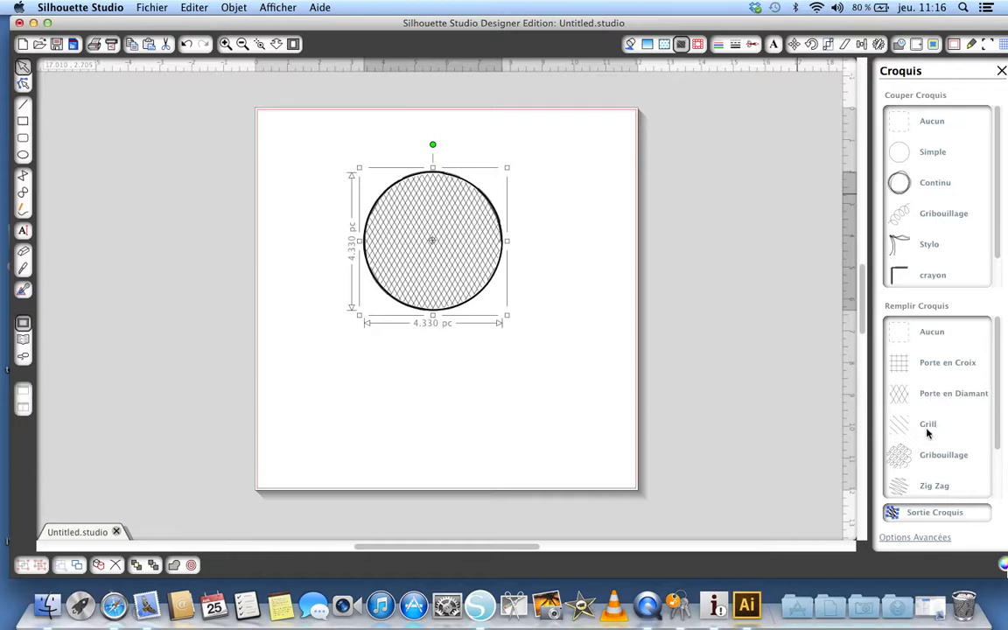
pyautogui.click(928, 427)
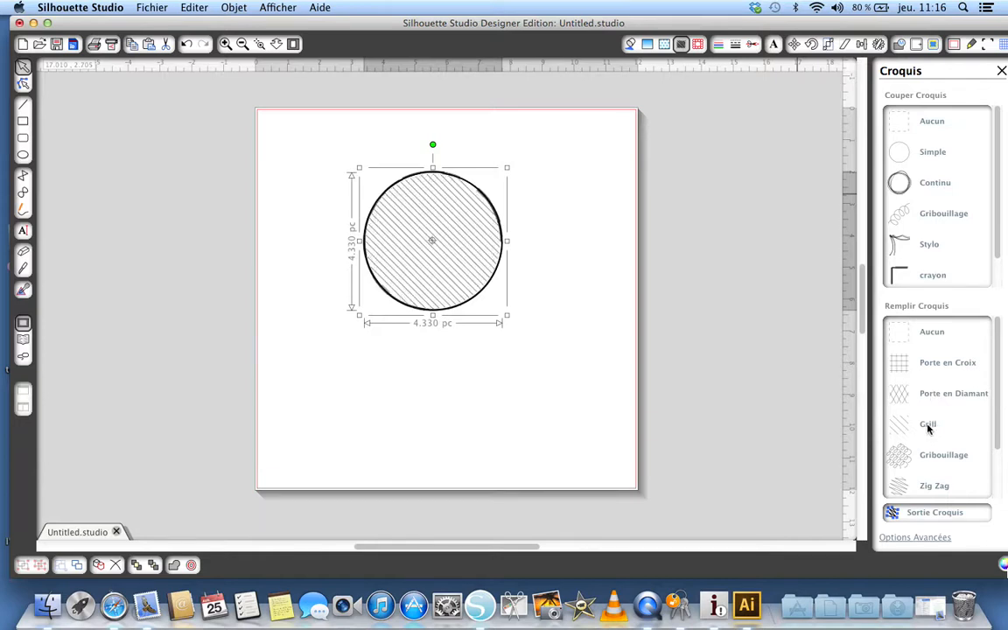
pyautogui.click(928, 457)
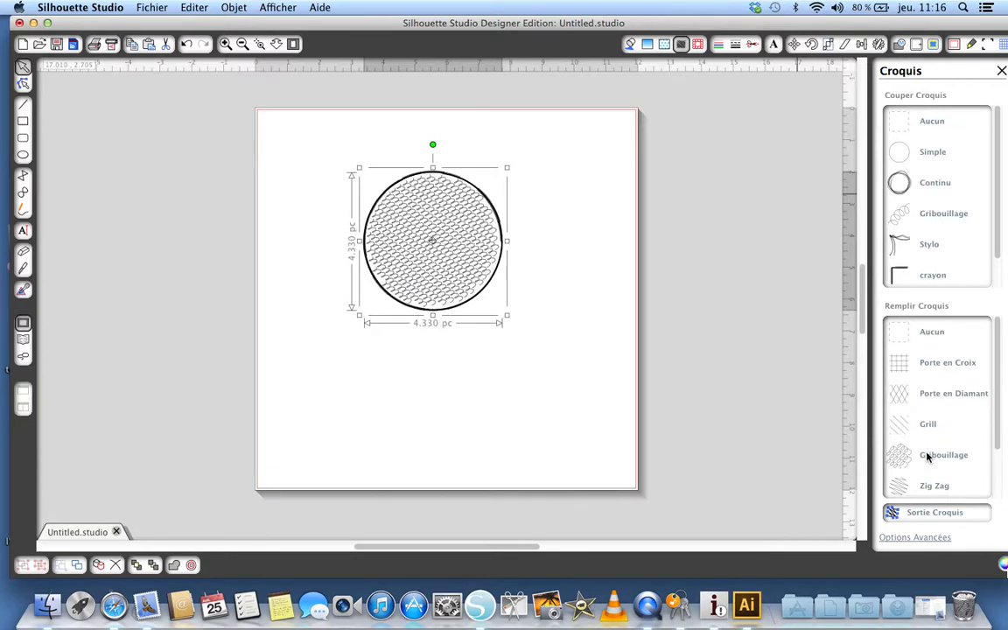
pyautogui.click(924, 489)
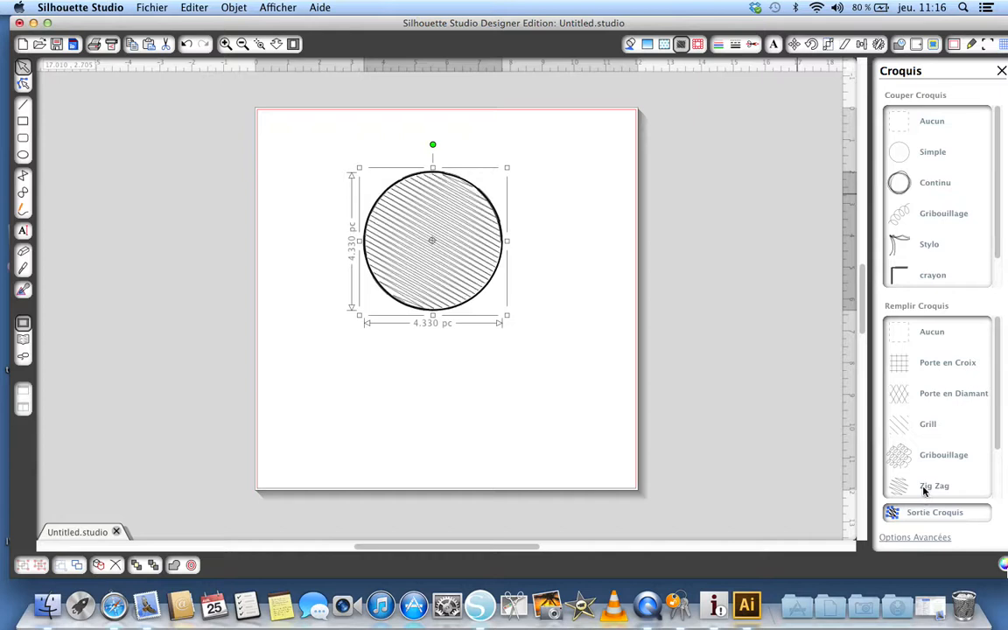
pyautogui.click(931, 539)
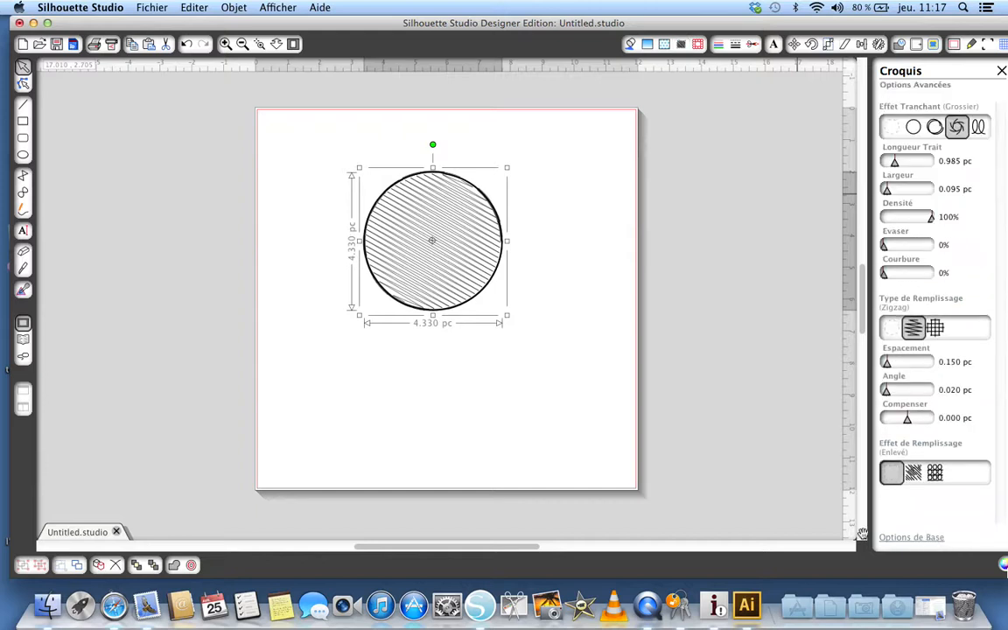
# - Delete the sketched circle from the page
pyautogui.rightClick(416, 245)
pyautogui.click(449, 351)
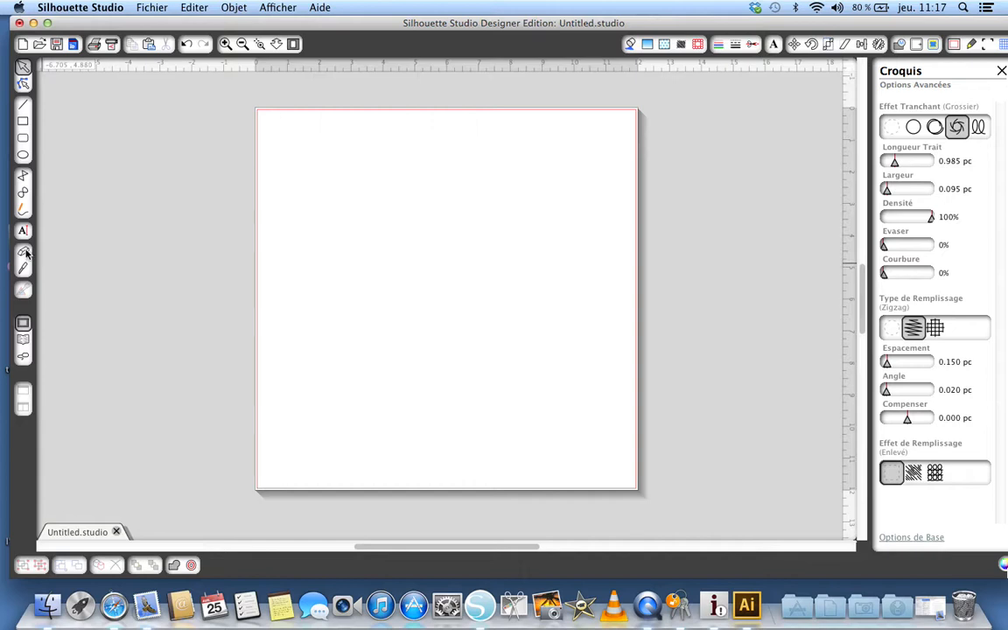
# - Draw a large rounded square in the upper middle of the page and set up a square eraser 1.100 pc wide
pyautogui.click(22, 141)
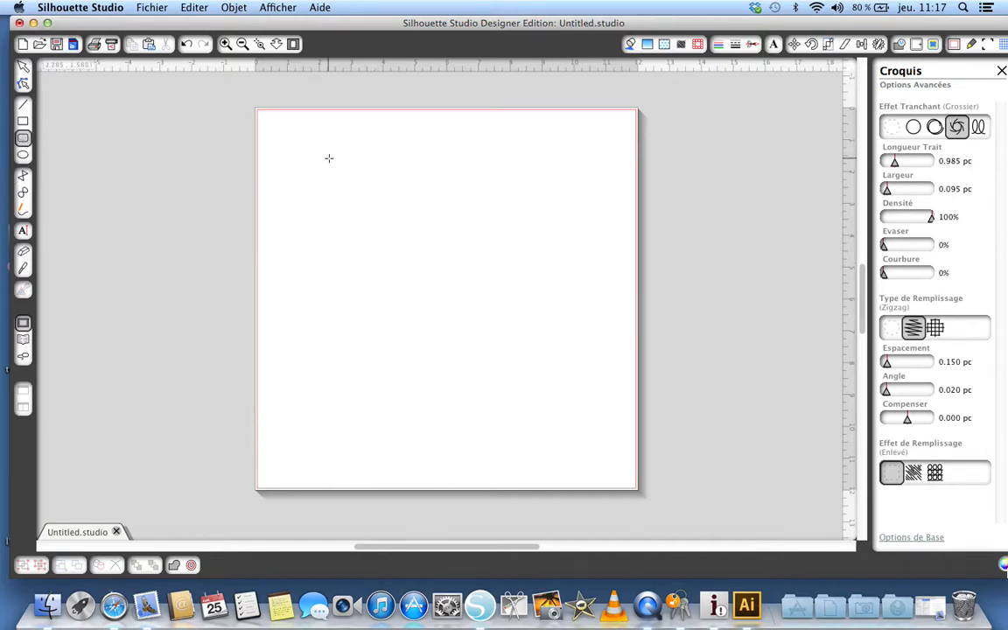
pyautogui.moveTo(328, 159); pyautogui.dragTo(551, 353)
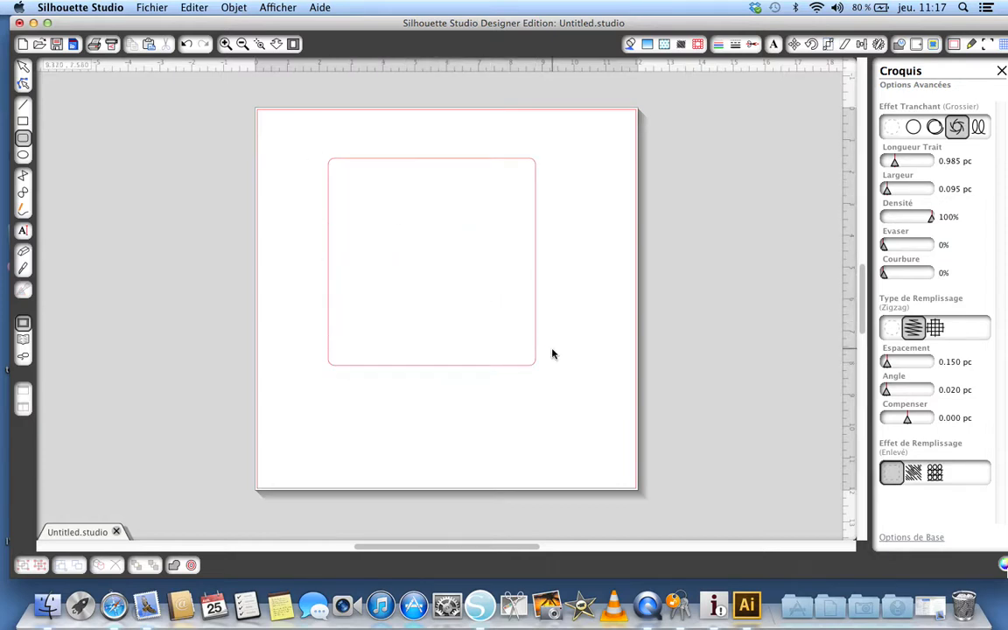
pyautogui.click(24, 251)
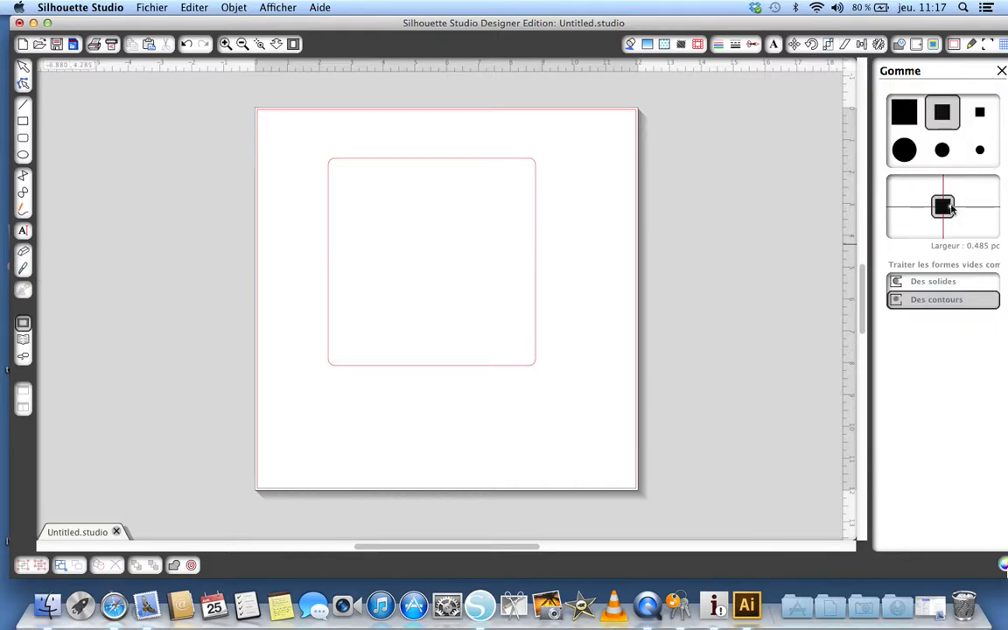
pyautogui.moveTo(952, 208)
pyautogui.mouseDown()
pyautogui.moveTo(974, 210)
pyautogui.moveTo(951, 210)
pyautogui.moveTo(962, 211)
pyautogui.mouseUp()
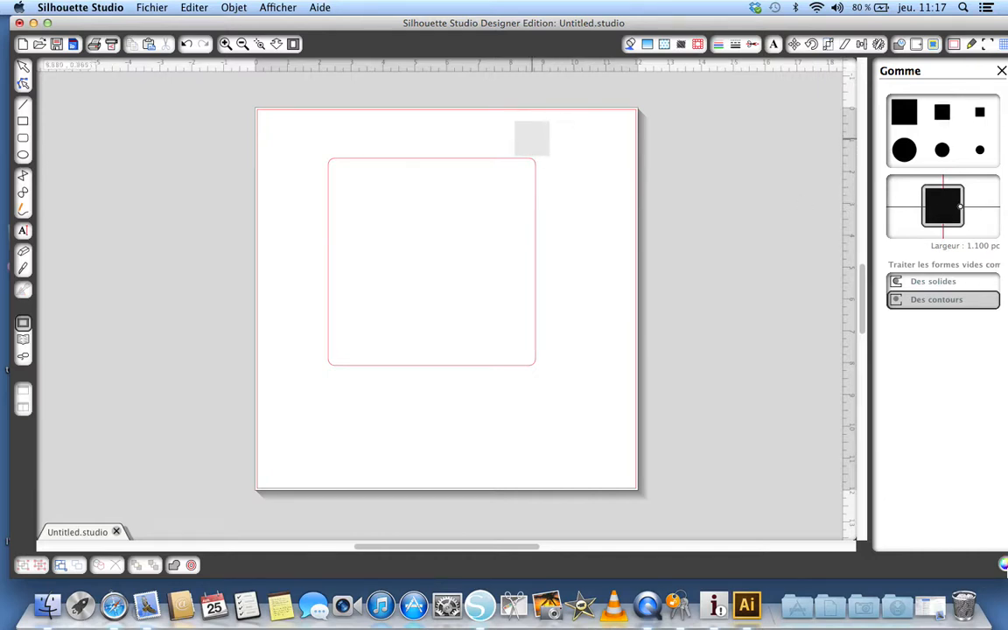
# - Erase the rounded square's outline down to its upper-left corner, and delete that remaining piece
pyautogui.moveTo(481, 142)
pyautogui.mouseDown()
pyautogui.moveTo(539, 179)
pyautogui.moveTo(535, 372)
pyautogui.moveTo(432, 359)
pyautogui.mouseUp()
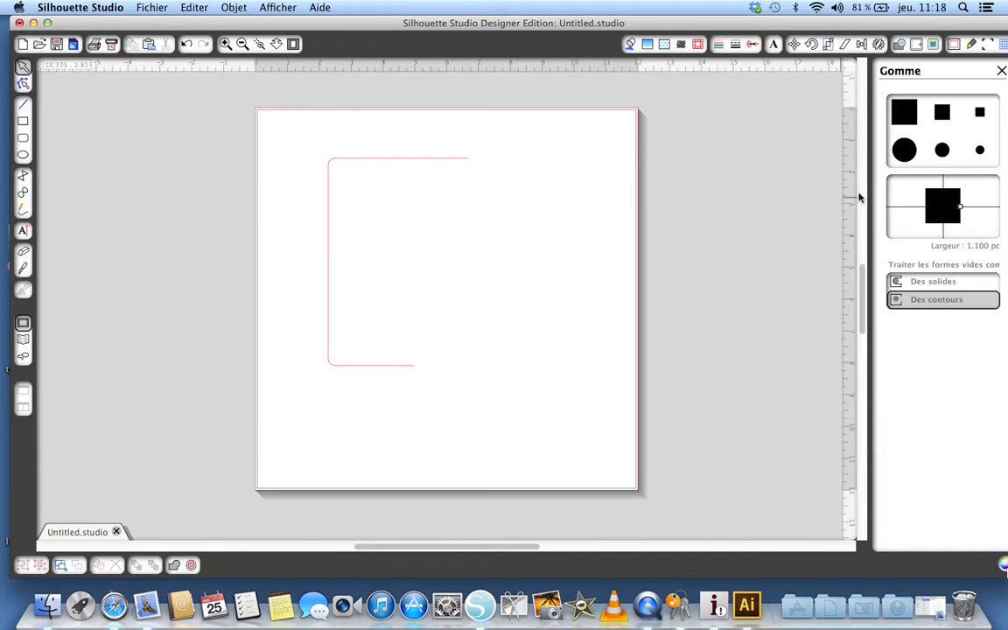
pyautogui.click(939, 213)
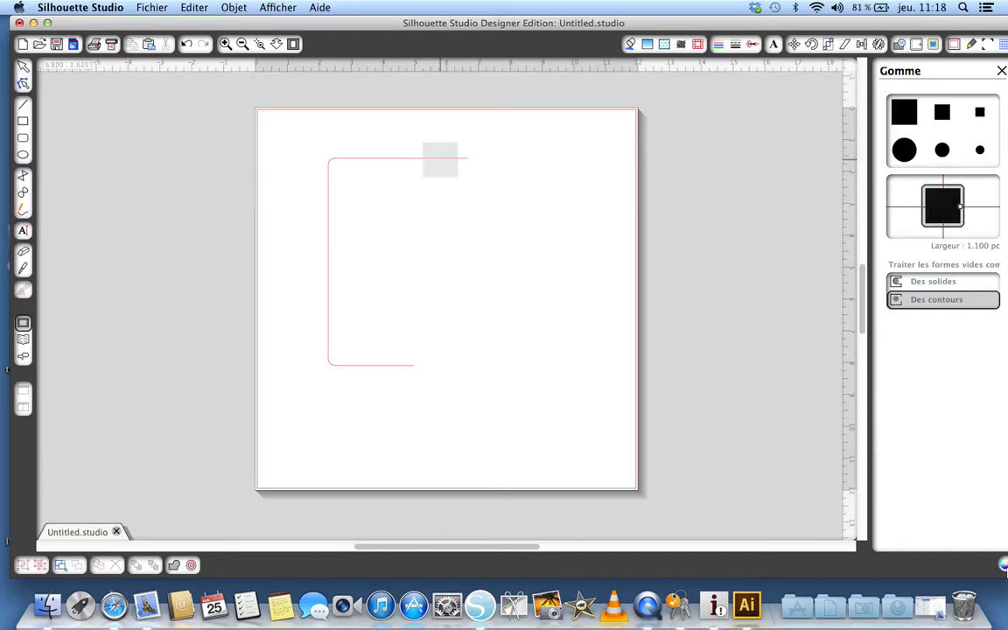
pyautogui.moveTo(481, 156); pyautogui.dragTo(398, 158)
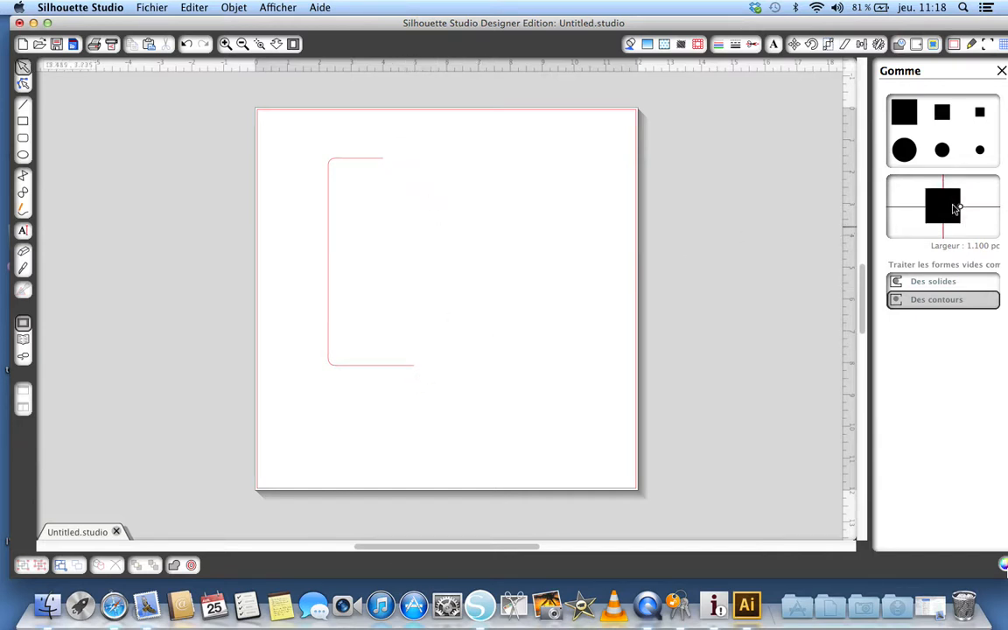
pyautogui.click(945, 207)
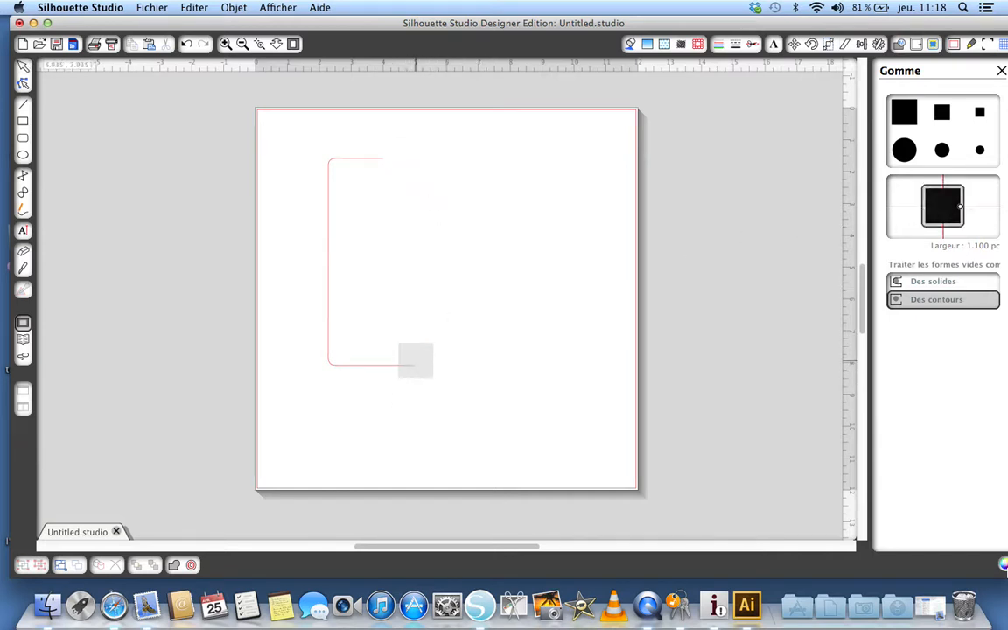
pyautogui.moveTo(415, 360)
pyautogui.mouseDown()
pyautogui.moveTo(307, 364)
pyautogui.moveTo(330, 306)
pyautogui.moveTo(320, 274)
pyautogui.moveTo(327, 209)
pyautogui.mouseUp()
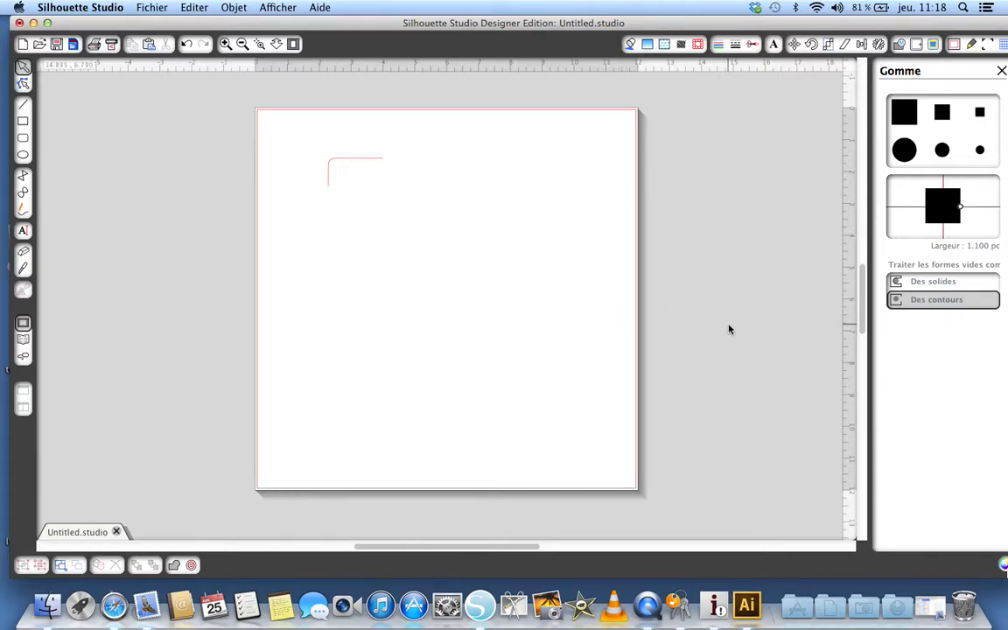
pyautogui.click(333, 165)
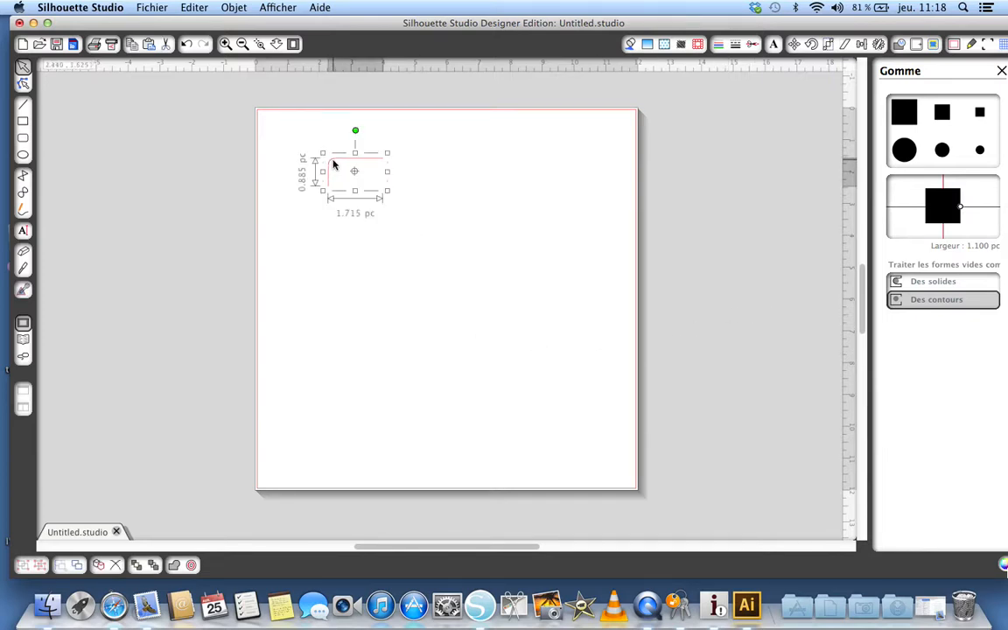
pyautogui.press('Delete')
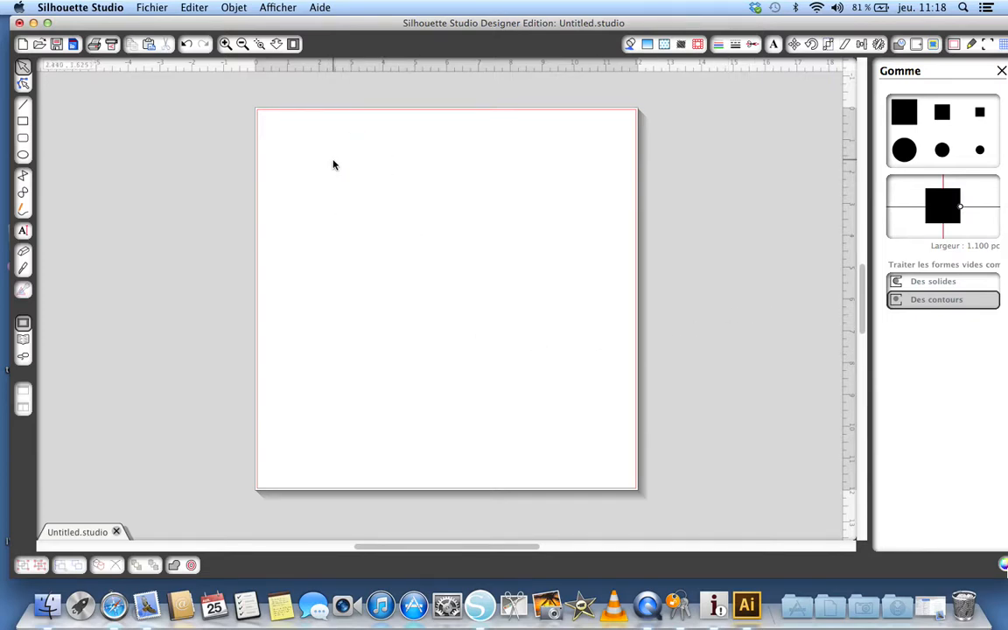
# - Draw a small plain rectangle in the upper-left part of the page
pyautogui.click(23, 124)
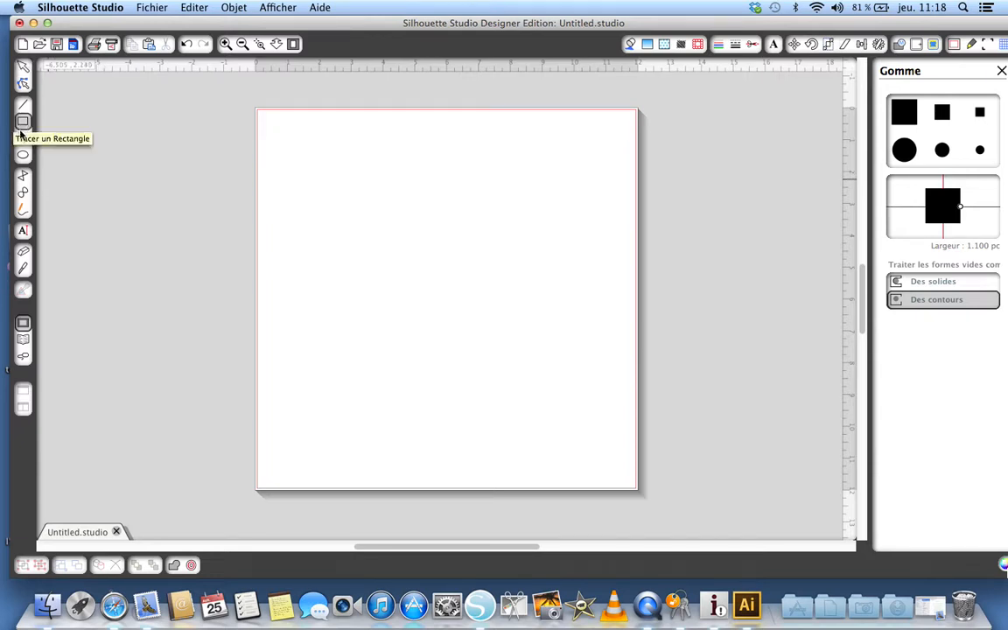
pyautogui.rightClick(331, 167)
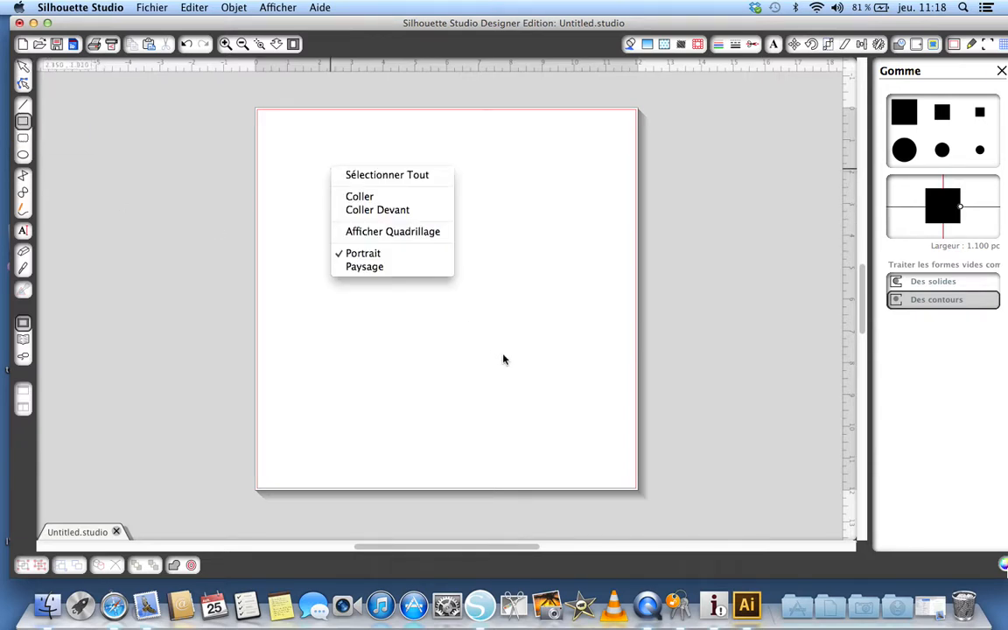
pyautogui.click(503, 359)
pyautogui.moveTo(331, 168); pyautogui.dragTo(444, 264)
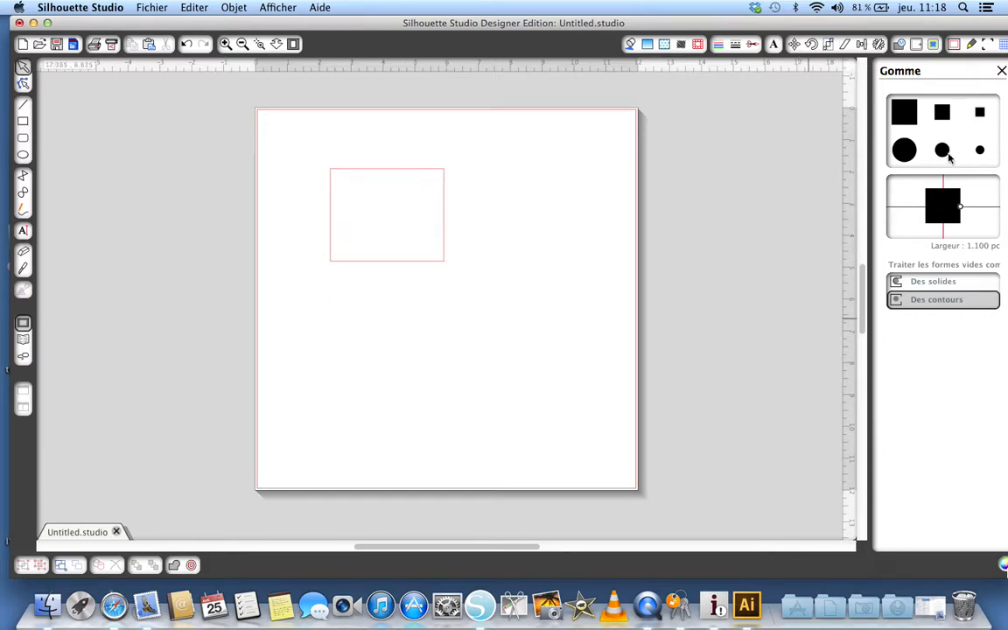
# - Erase along the rectangle's edges with the medium round eraser, 0.485 pc wide, treating empty shapes as solids (Des solides)
pyautogui.click(942, 151)
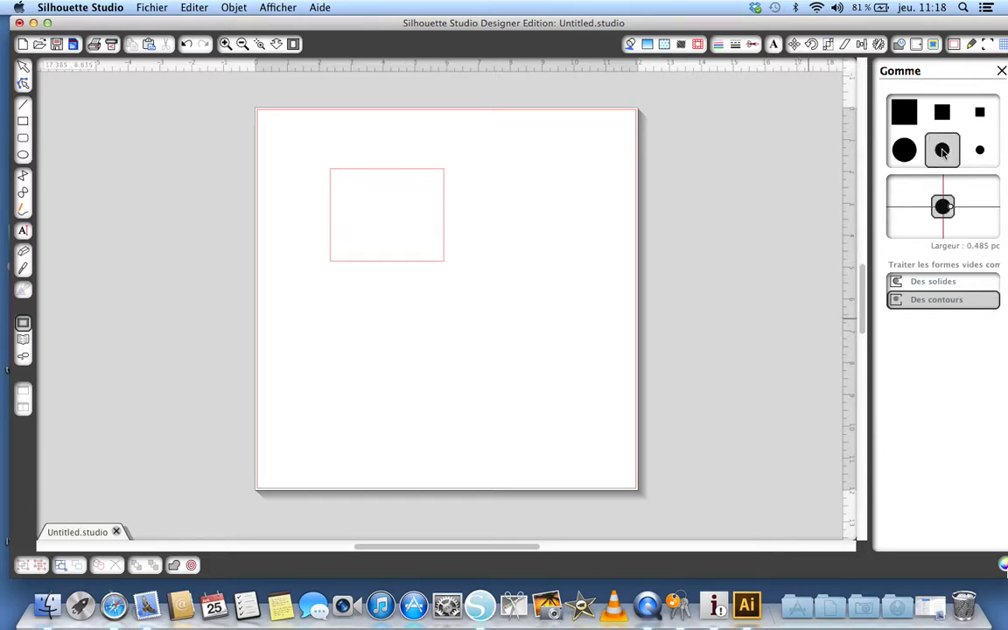
pyautogui.click(930, 282)
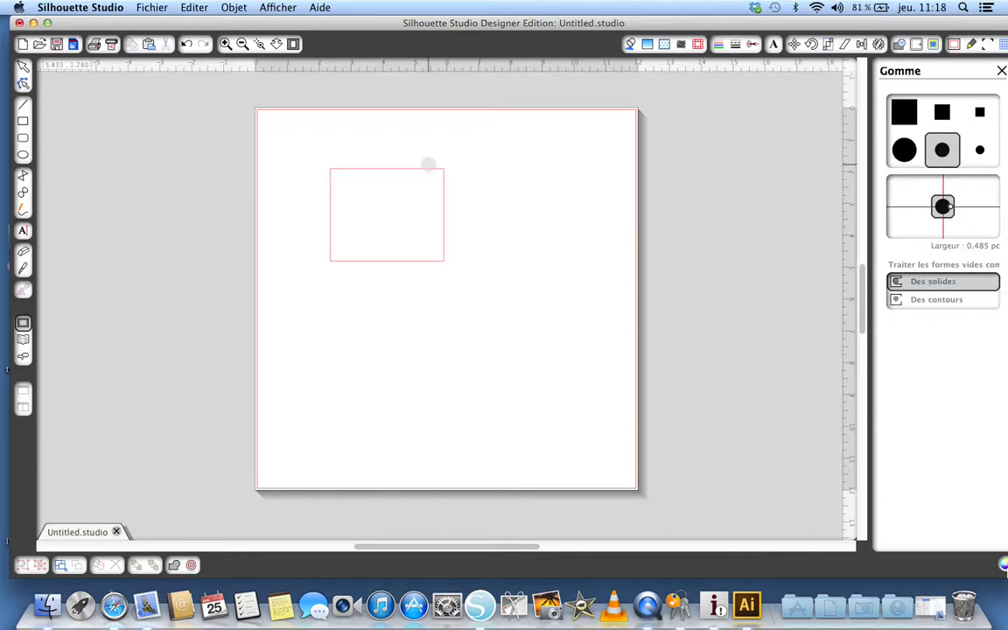
pyautogui.moveTo(410, 169)
pyautogui.mouseDown()
pyautogui.moveTo(450, 175)
pyautogui.moveTo(441, 256)
pyautogui.moveTo(334, 267)
pyautogui.moveTo(336, 241)
pyautogui.mouseUp()
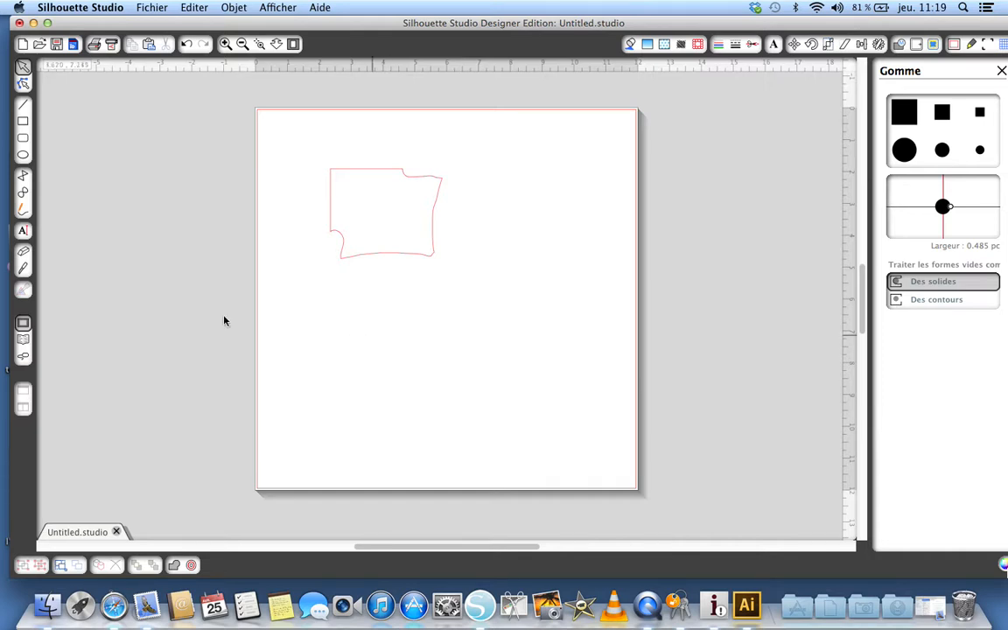
# - Draw a rounded rectangle below the partly erased shape
pyautogui.click(23, 137)
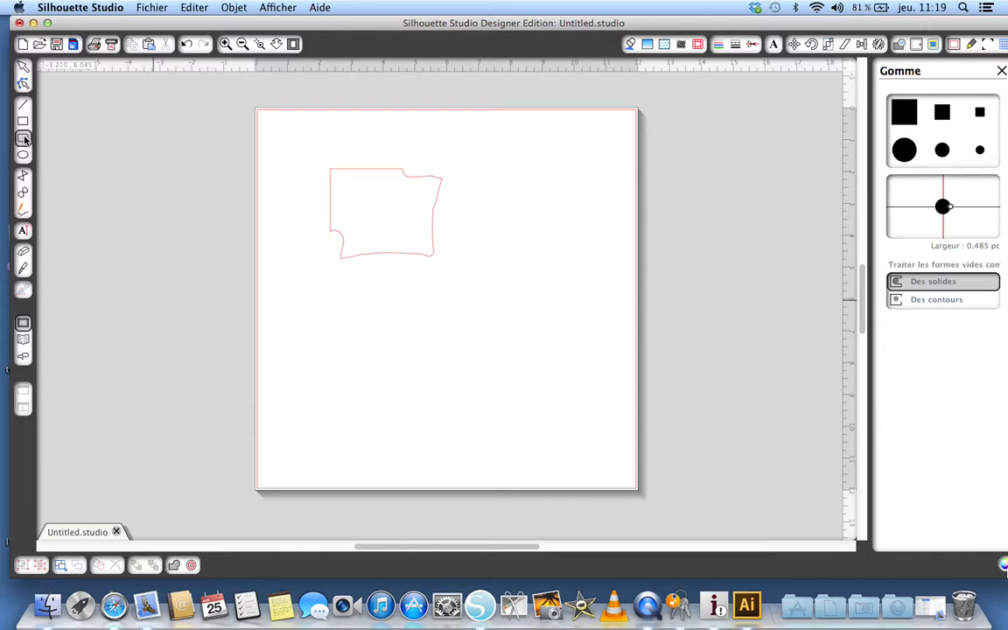
pyautogui.moveTo(380, 291); pyautogui.dragTo(533, 407)
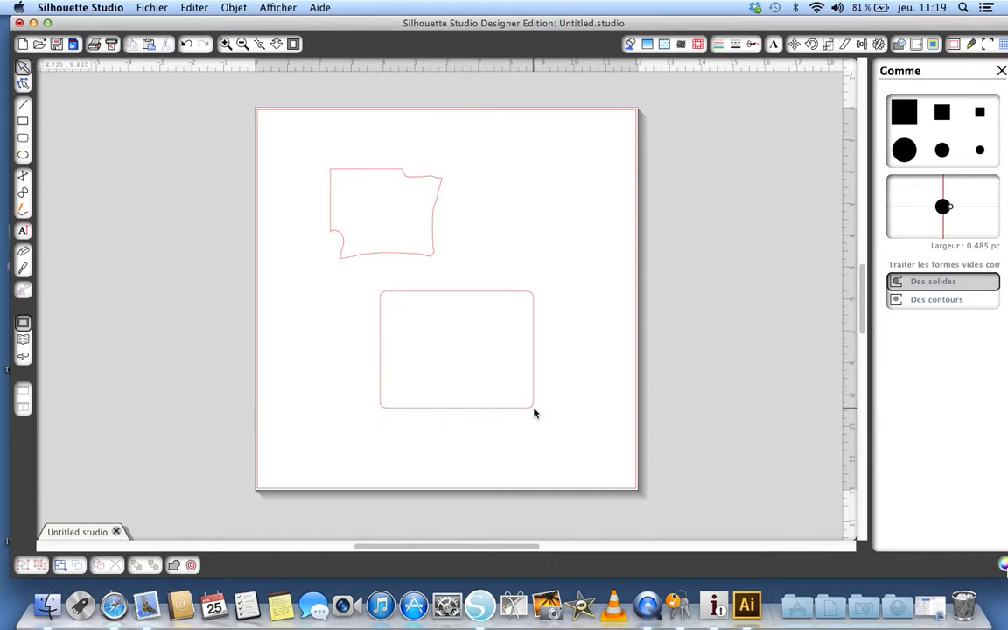
# - Cut a thin strip off the rounded rectangle's top edge with the straight (Droit) knife and move the strip upward
pyautogui.click(24, 270)
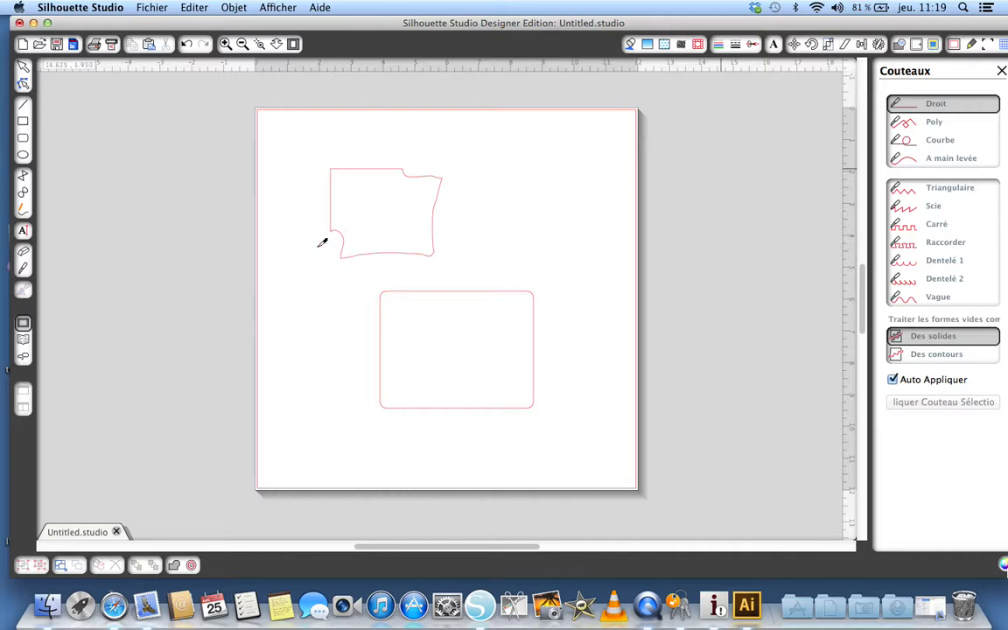
pyautogui.moveTo(344, 298); pyautogui.dragTo(679, 294)
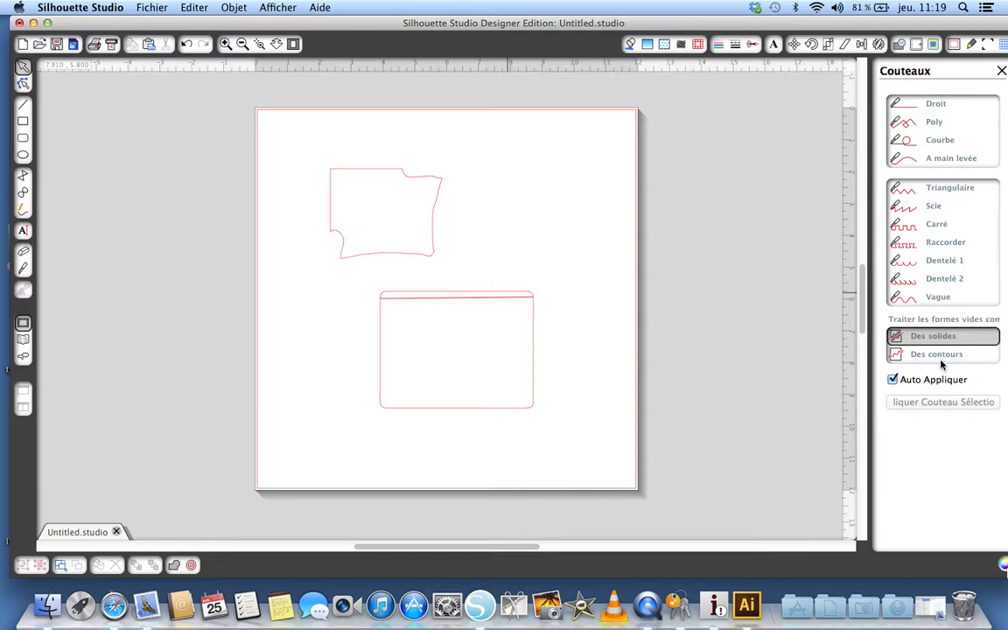
pyautogui.click(517, 299)
pyautogui.moveTo(517, 299); pyautogui.dragTo(516, 265)
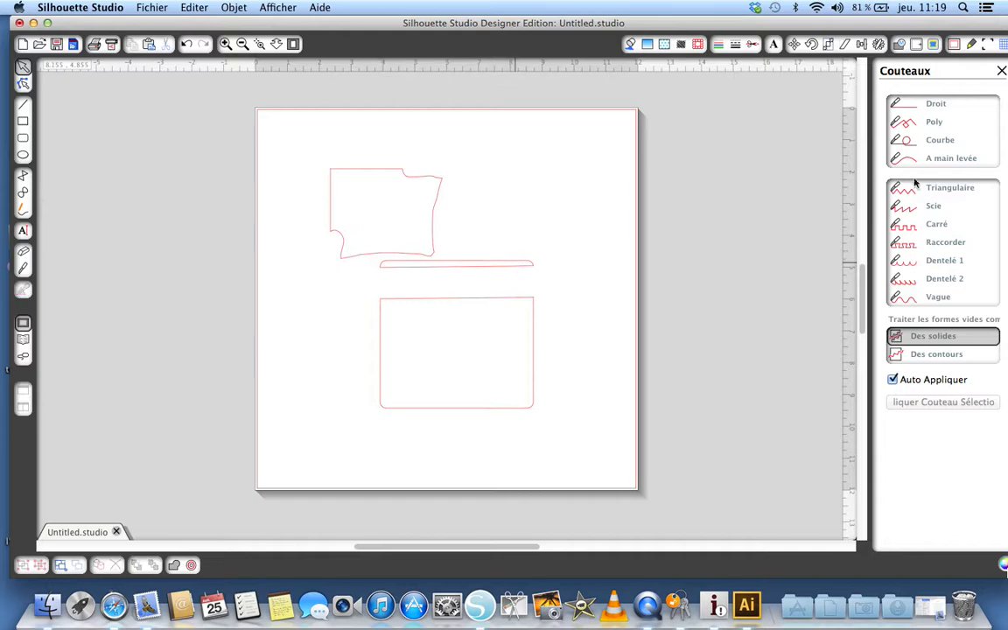
# - Cut a wavy line across the large piece's top edge with the Courbe knife and move the main piece to the page's upper-right area
pyautogui.click(939, 140)
pyautogui.moveTo(353, 320); pyautogui.dragTo(418, 296)
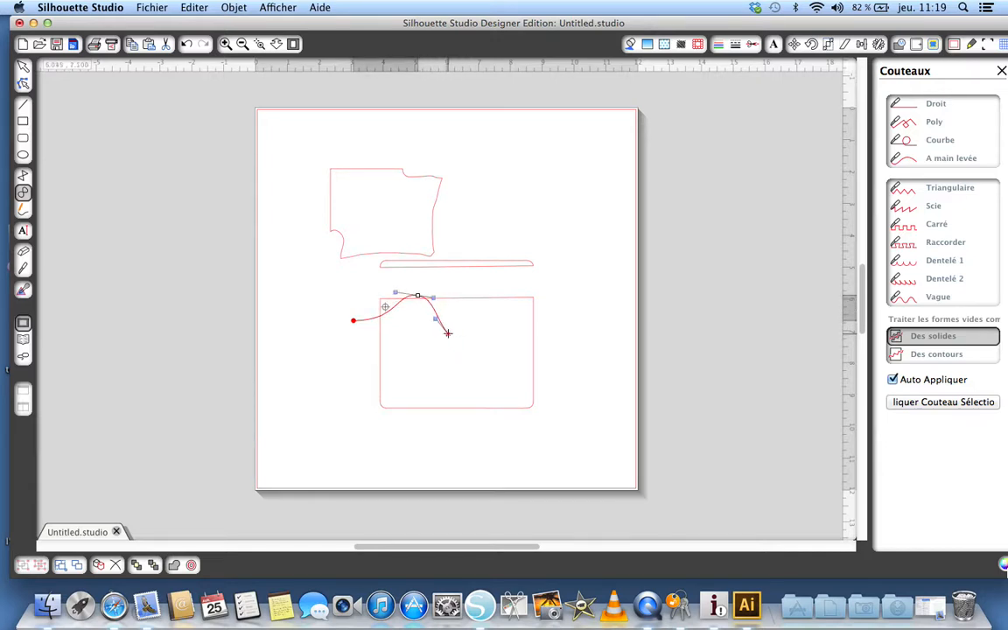
pyautogui.moveTo(448, 333)
pyautogui.mouseDown()
pyautogui.moveTo(491, 296)
pyautogui.moveTo(455, 330)
pyautogui.mouseUp()
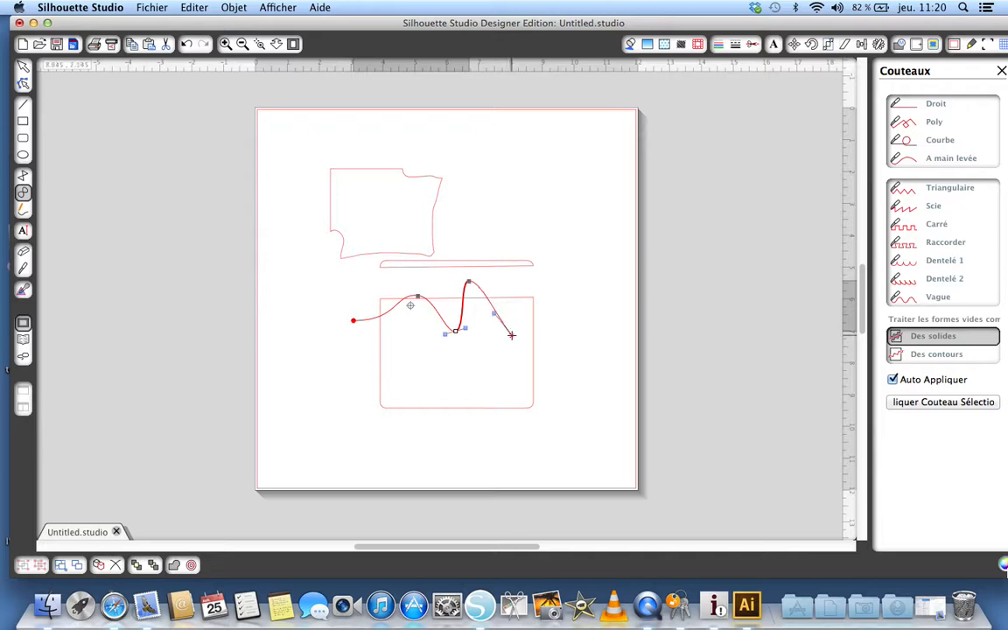
pyautogui.doubleClick(511, 336)
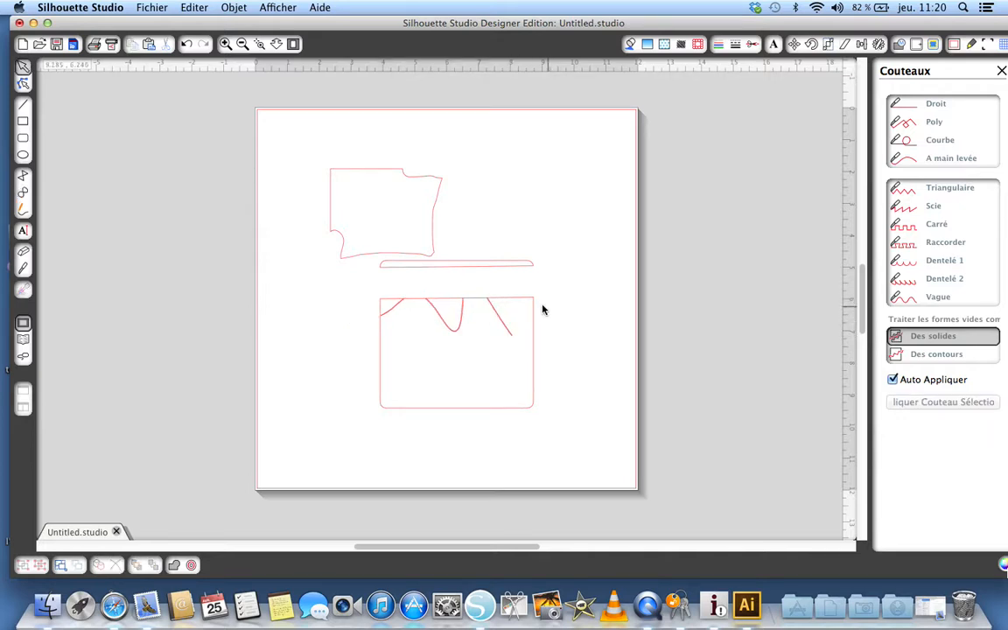
pyautogui.moveTo(508, 304); pyautogui.dragTo(587, 135)
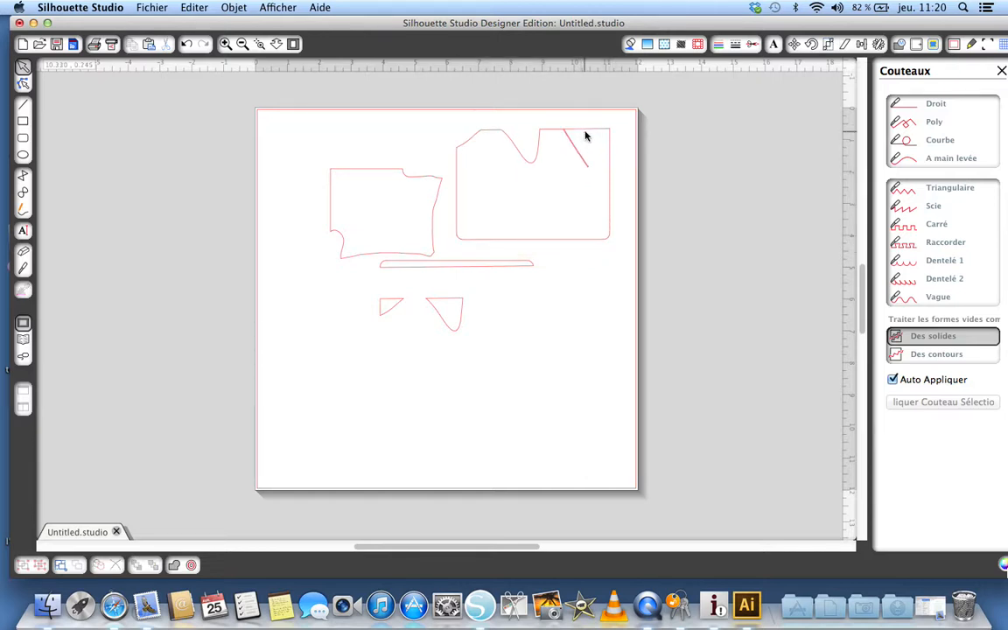
# - Cut across the lower part of the moved piece with the Carré knife and shift its upper part upward
pyautogui.click(905, 224)
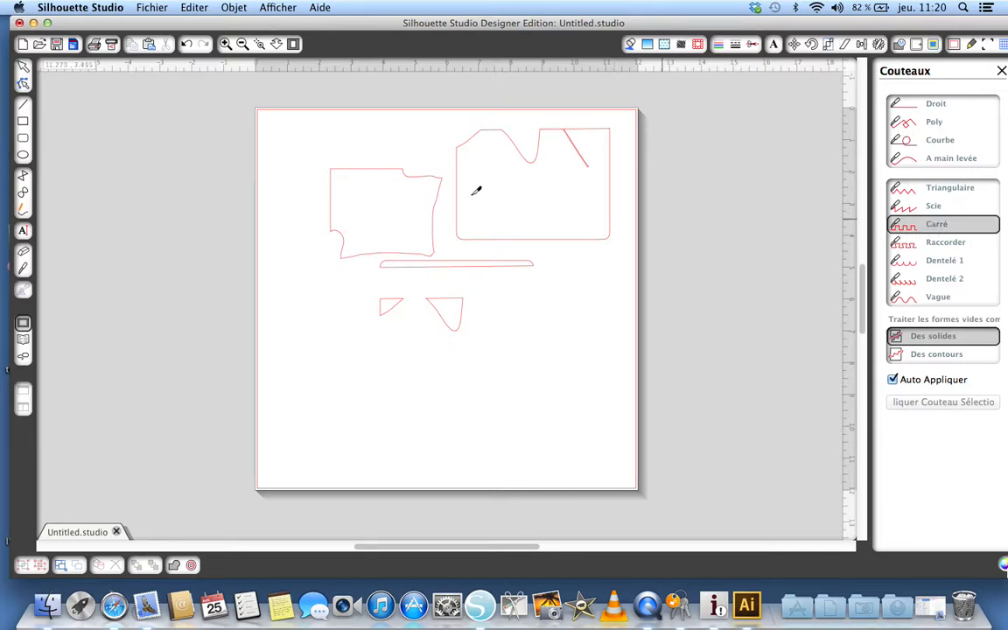
pyautogui.moveTo(440, 208); pyautogui.dragTo(618, 226)
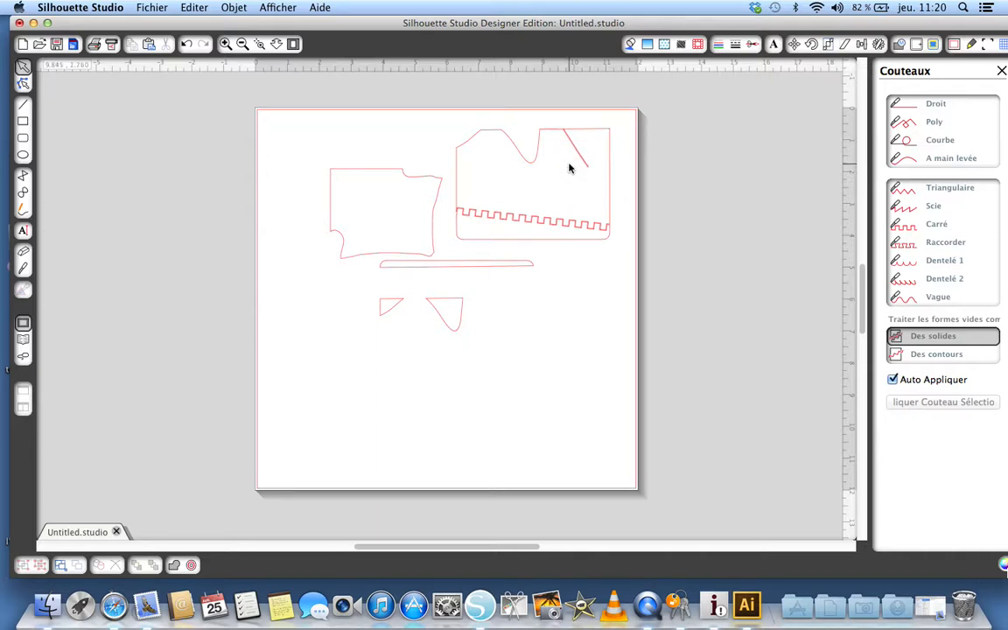
pyautogui.click(519, 156)
pyautogui.moveTo(518, 155); pyautogui.dragTo(522, 136)
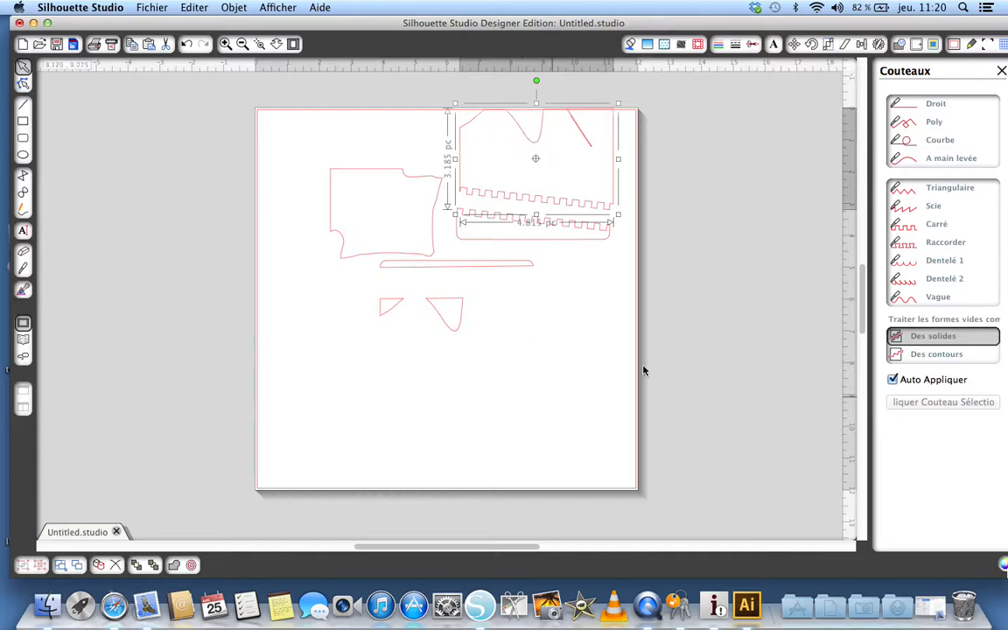